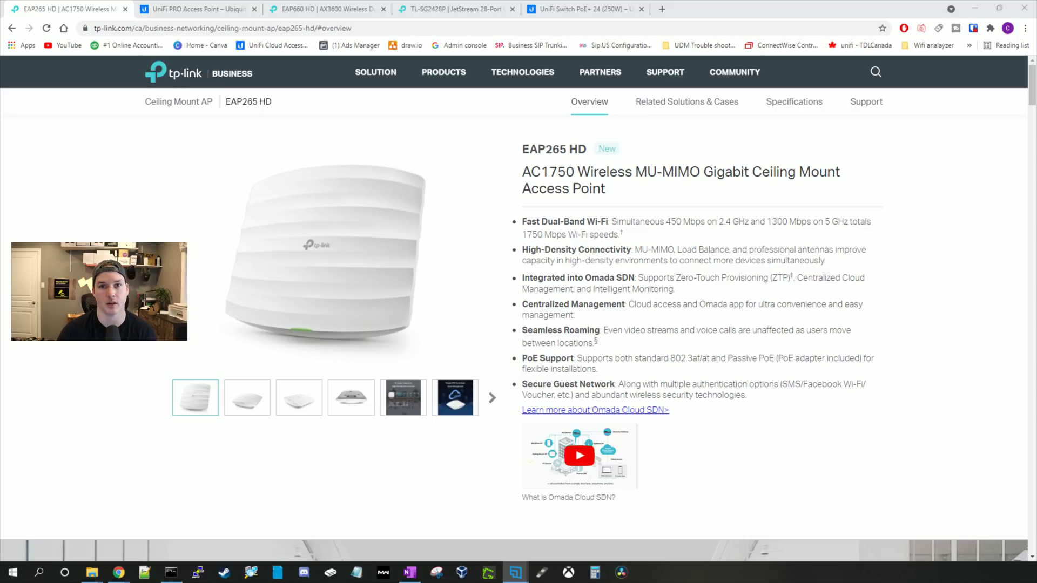
key(ctrl+Tab)
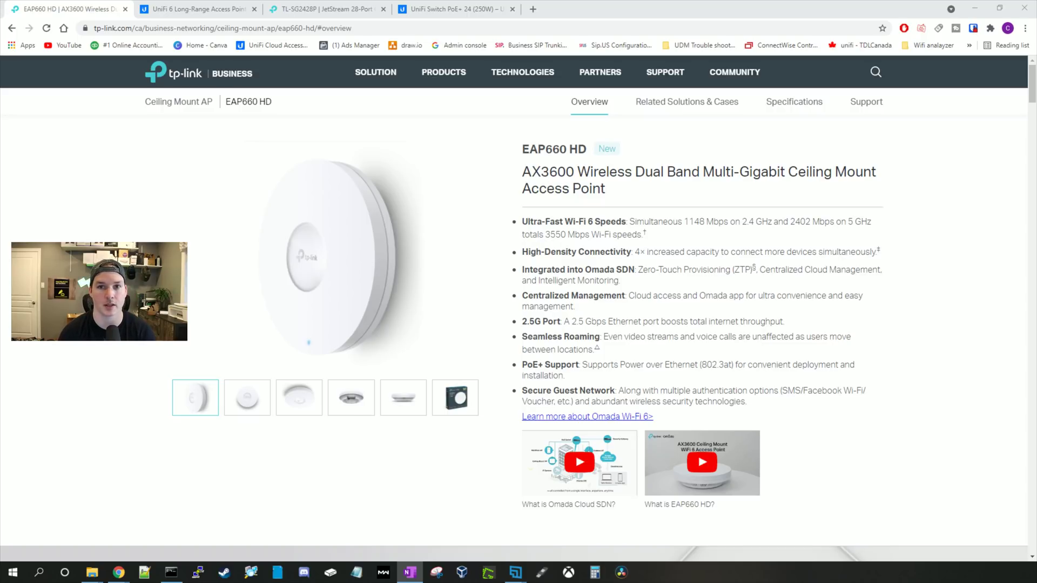
- Switch to the UniFi 6 Long-Range product page in the Ubiquiti store
key(ctrl+Tab)
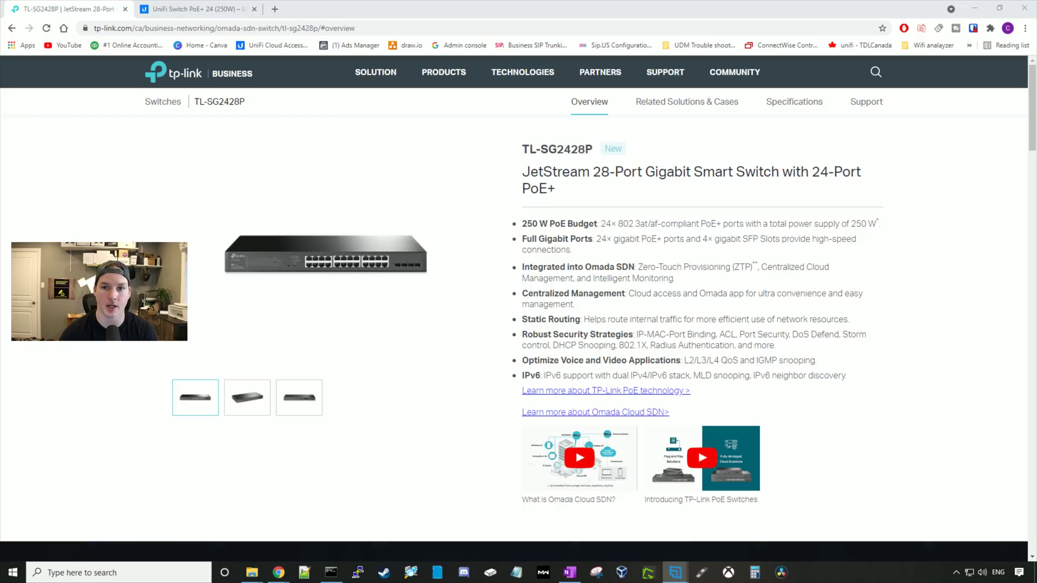
key(alt+Tab)
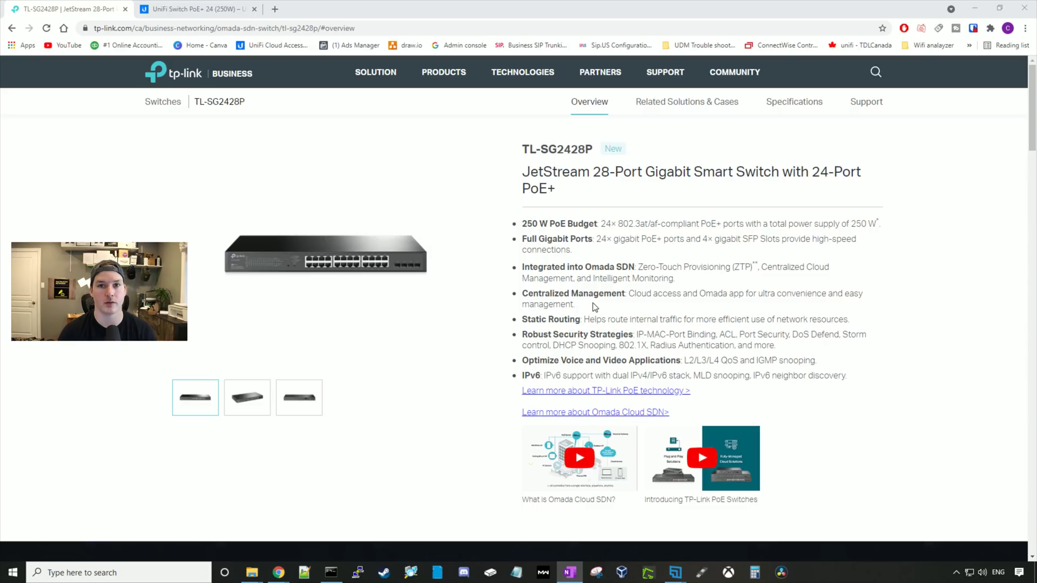
- Switch to the UniFi Switch PoE+ 24 (250W) product tab
click(236, 9)
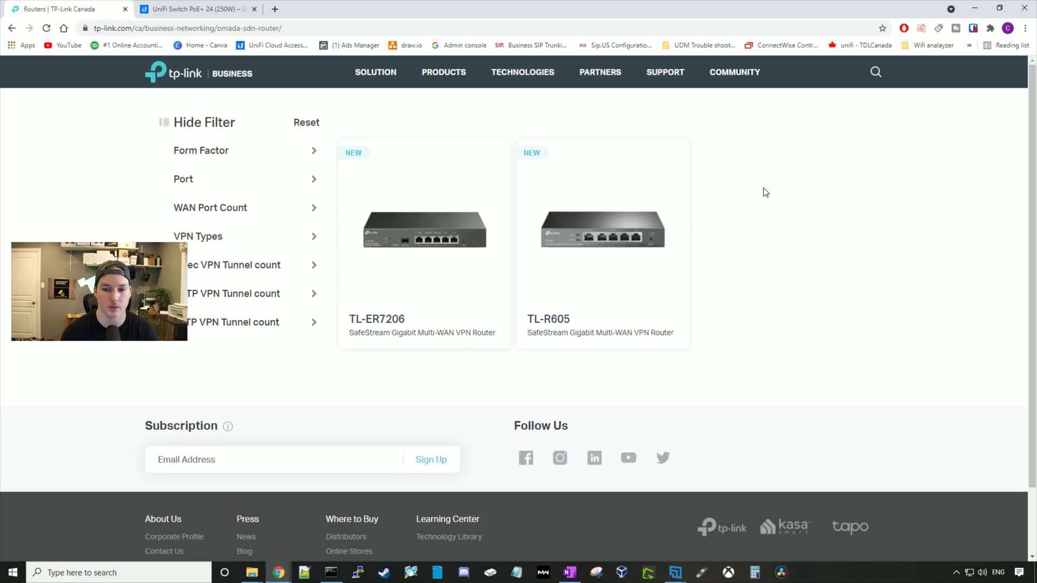
- Switch to the UniFi routing and switching store page with Ctrl+Tab
key(ctrl+Tab)
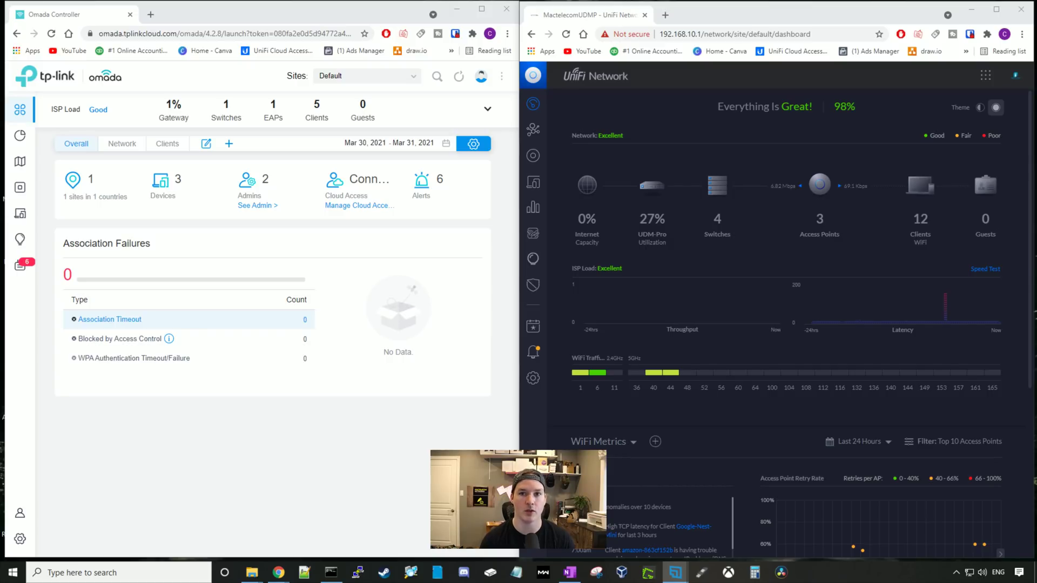
- Put the Omada Controller dashboard on the left and the UniFi Network dashboard on the right
click(378, 307)
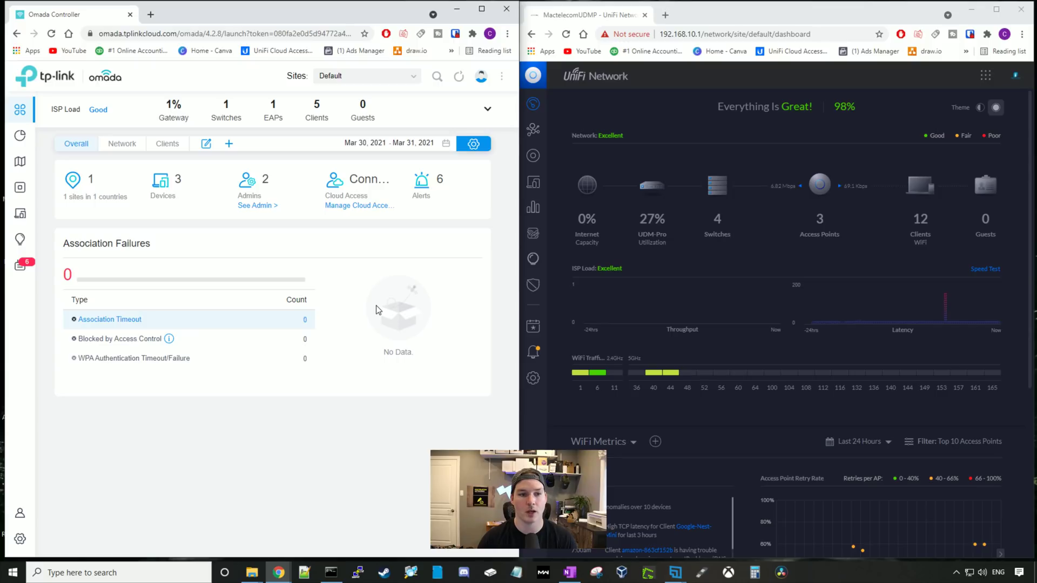
mouse_move(176, 107)
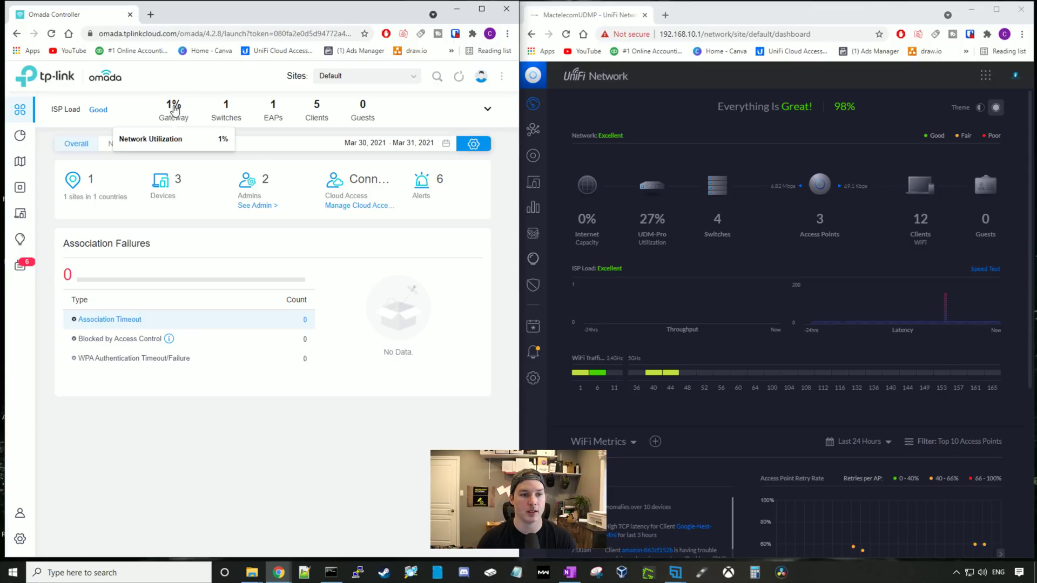
click(656, 249)
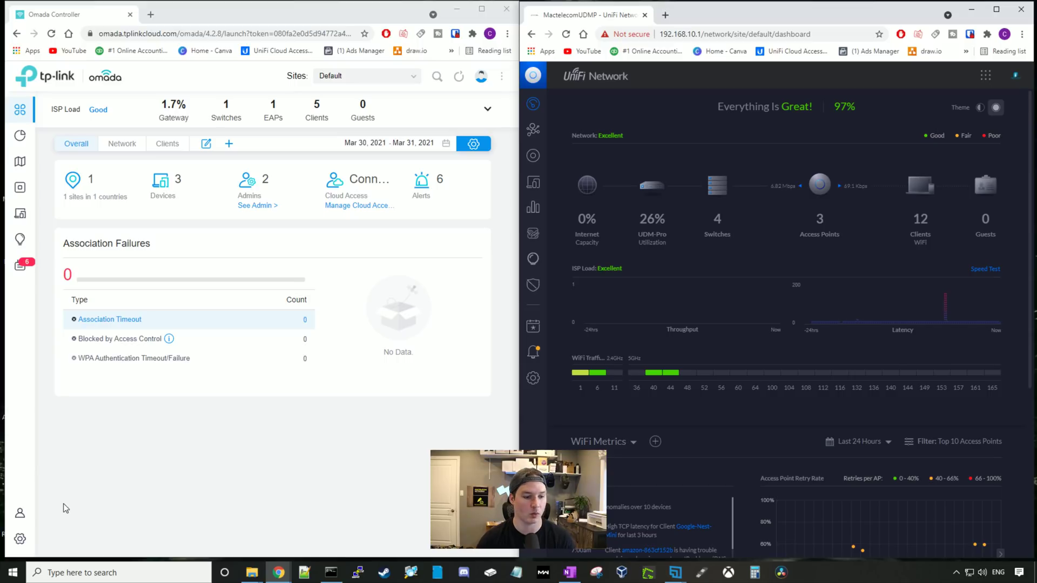
- Show Omada's Site Settings and UniFi Network's Site settings side by side
mouse_move(19, 537)
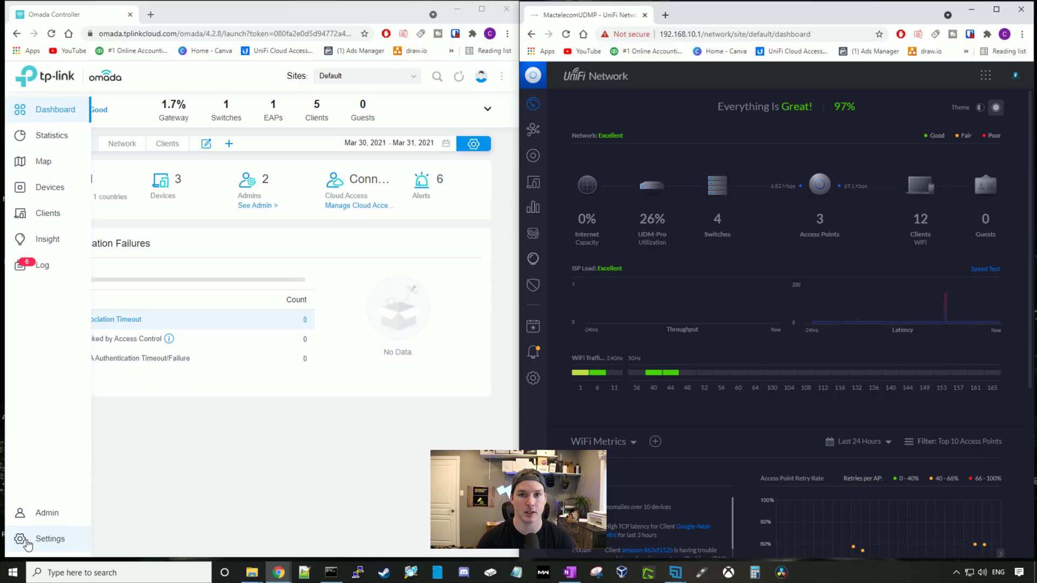
click(22, 540)
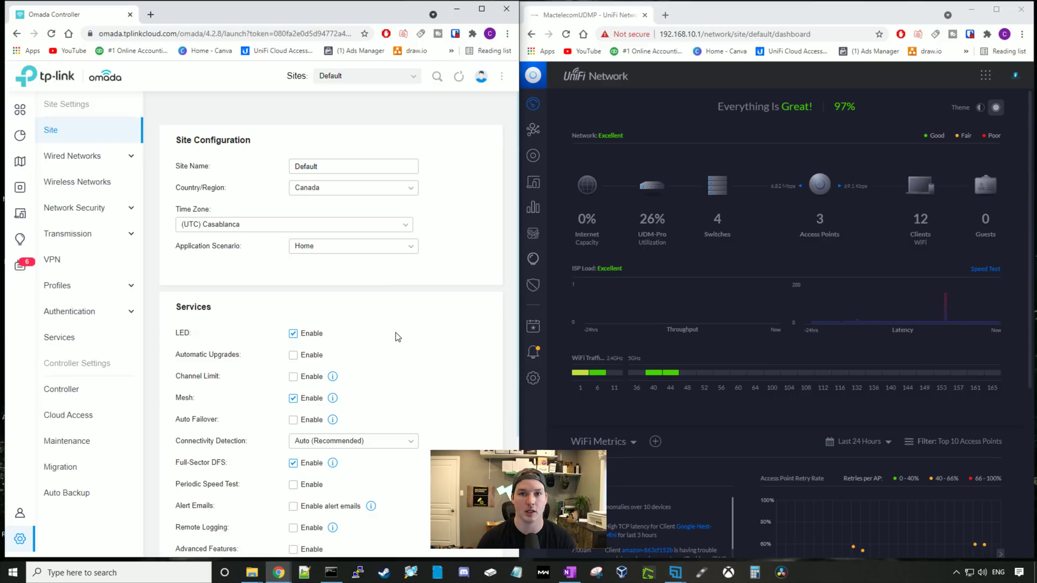
click(538, 382)
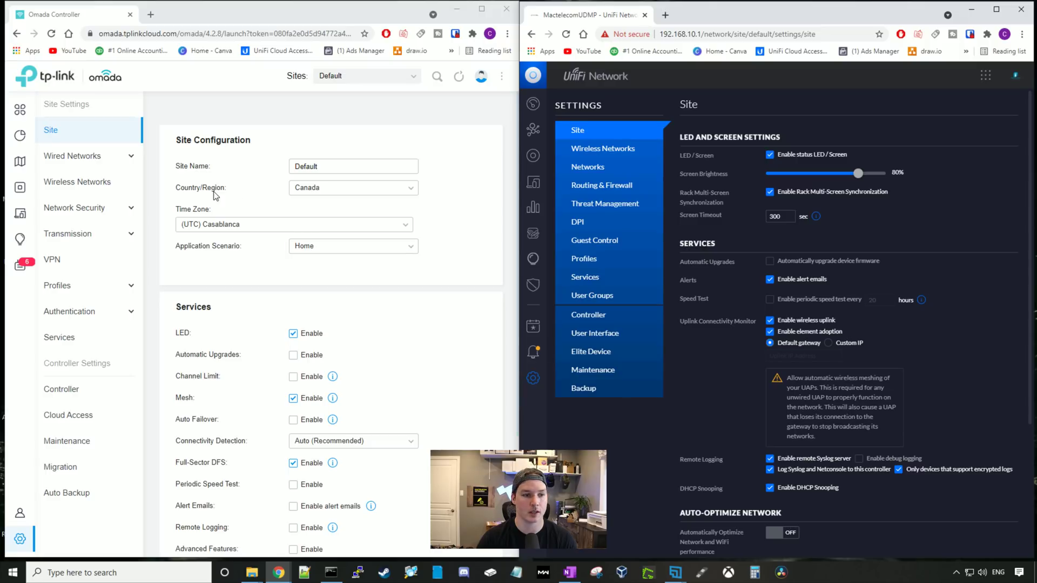
- Start a new LAN in Omada's wired networks and a new network in UniFi
click(112, 162)
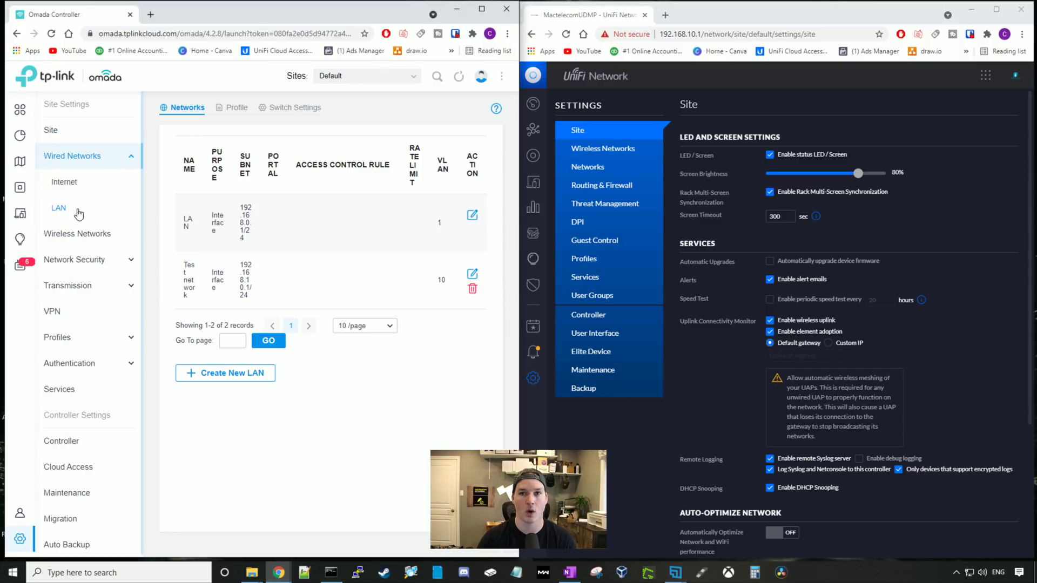
click(256, 380)
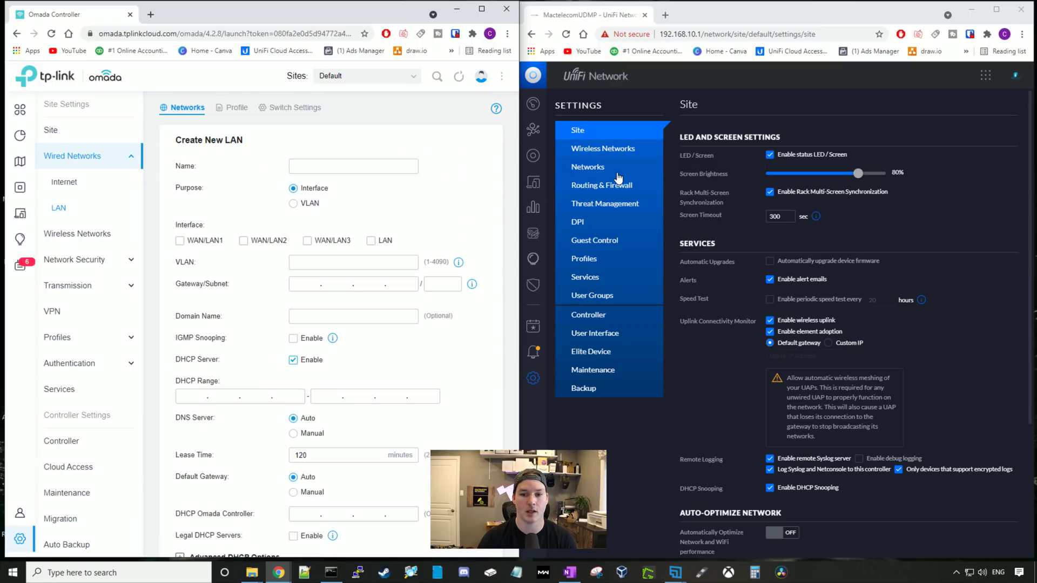
click(593, 172)
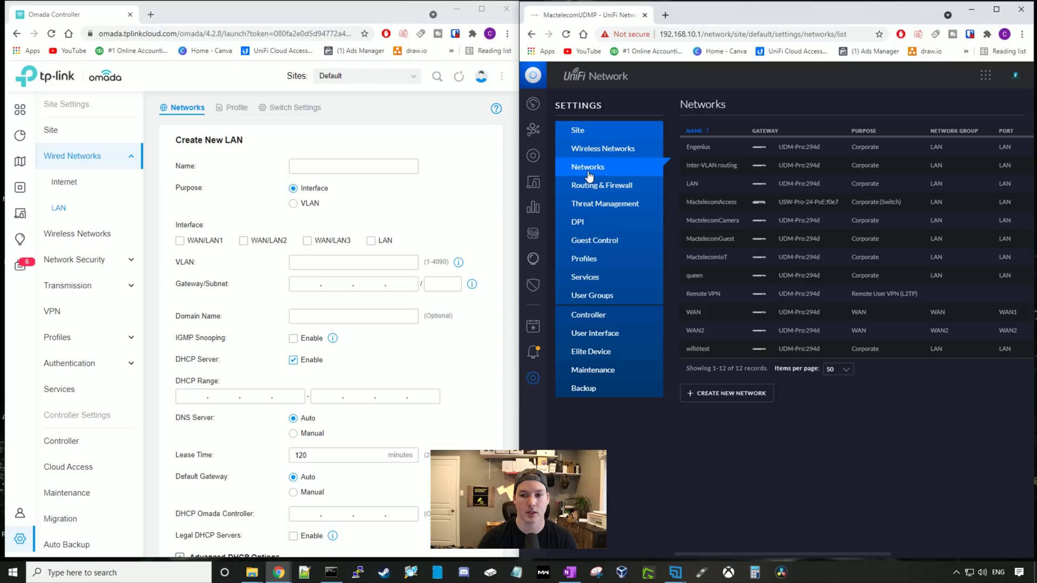
click(735, 402)
- Name the Omada LAN 'tplink' on the LAN interface with VLAN 112 and gateway 192.168.112.1/24
click(415, 164)
text(t)
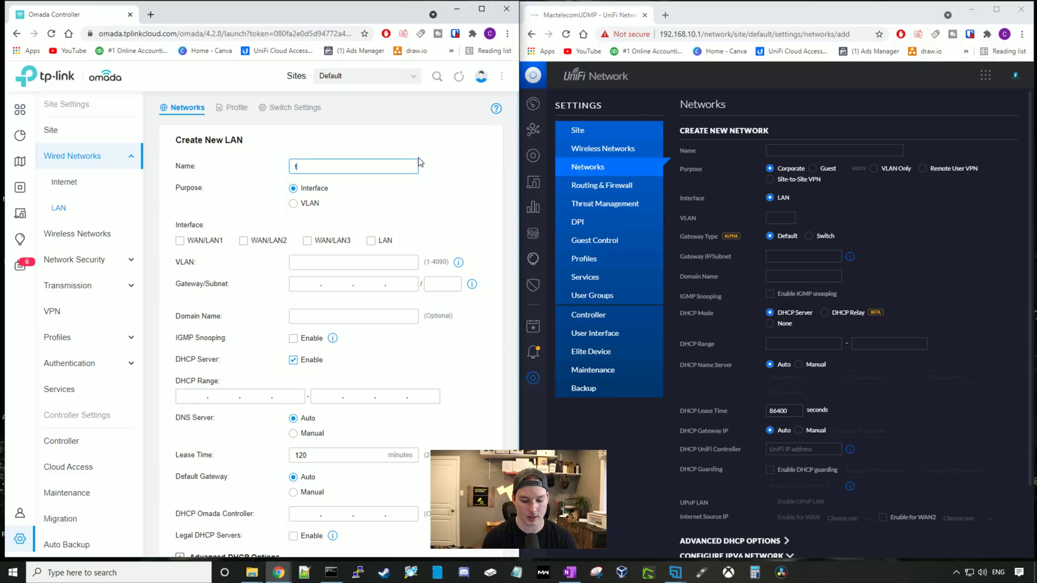
text(plink)
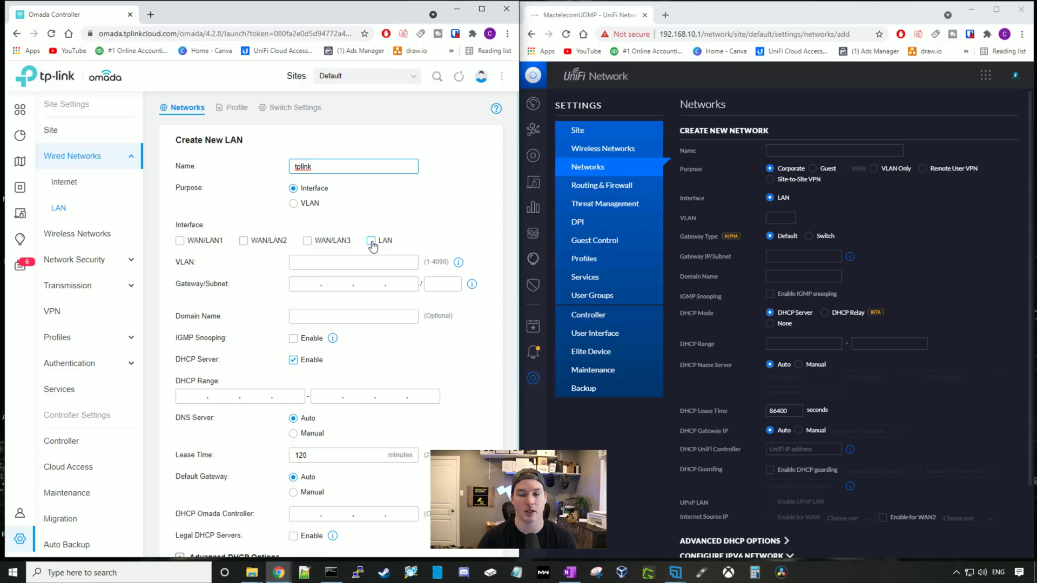
click(371, 242)
click(358, 264)
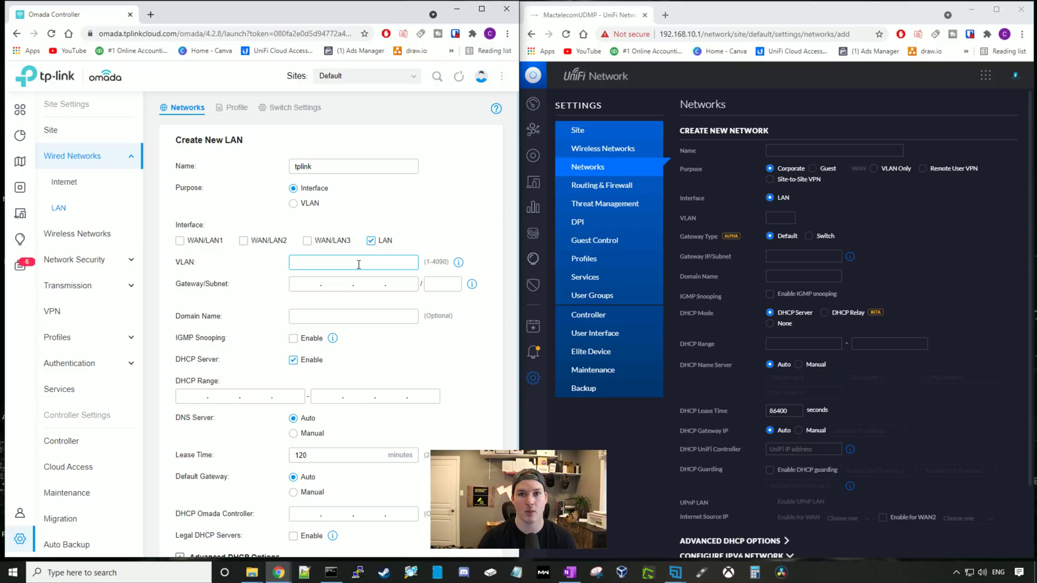
text(112)
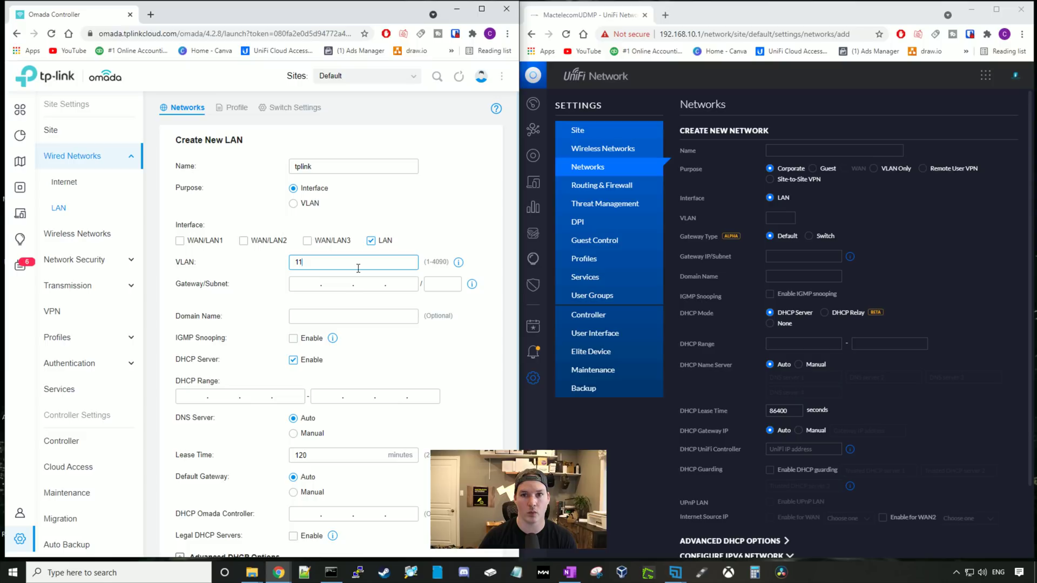
click(329, 283)
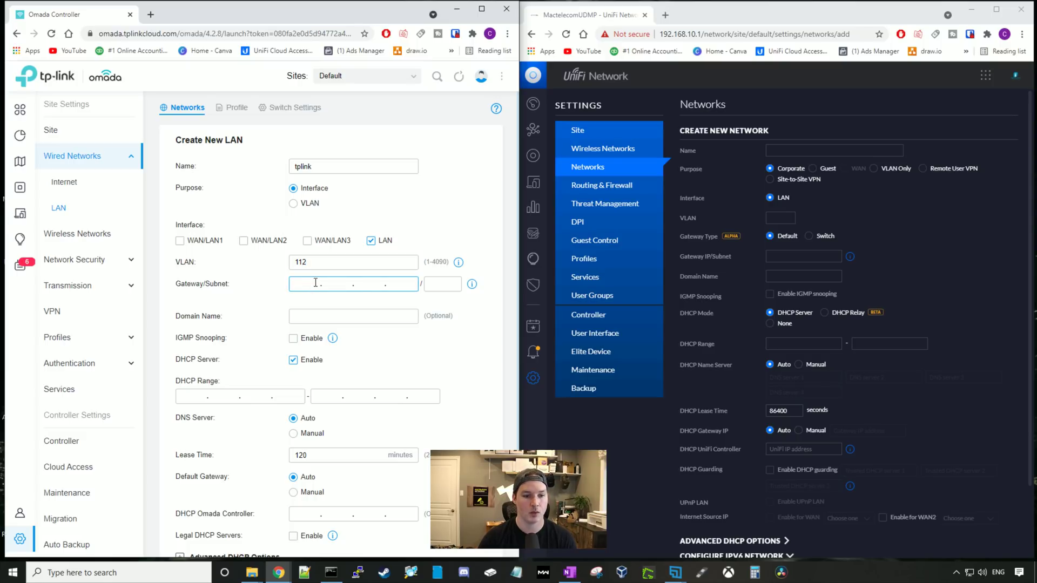
text(192.168.112.1)
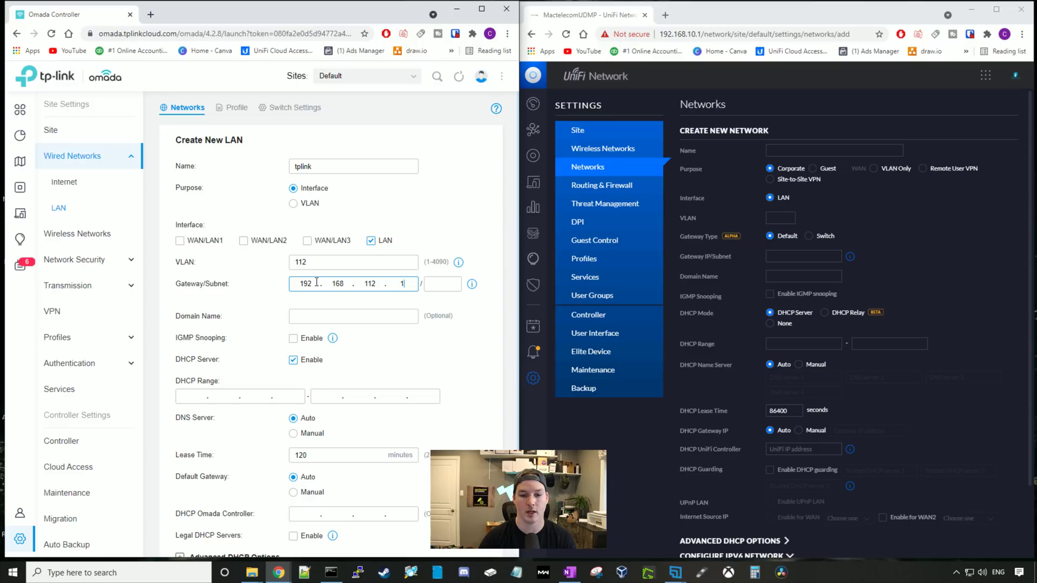
click(446, 282)
text(24)
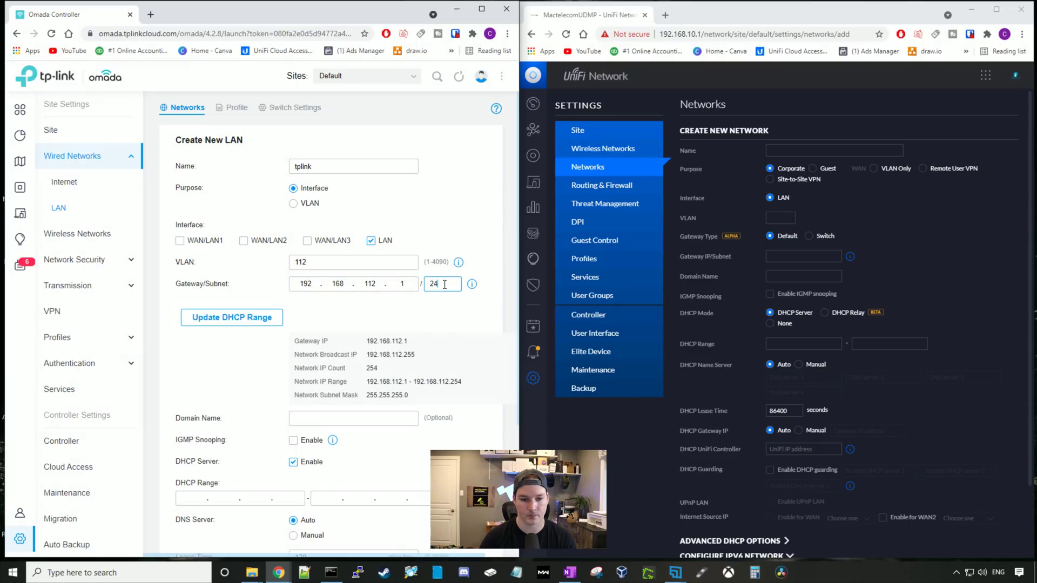
- Fill Omada's DHCP range, then define UniFi network 'Unifi' on VLAN 112, gateway 192.168.112.1/24
click(269, 319)
scroll(268, 323, down, 1)
click(793, 150)
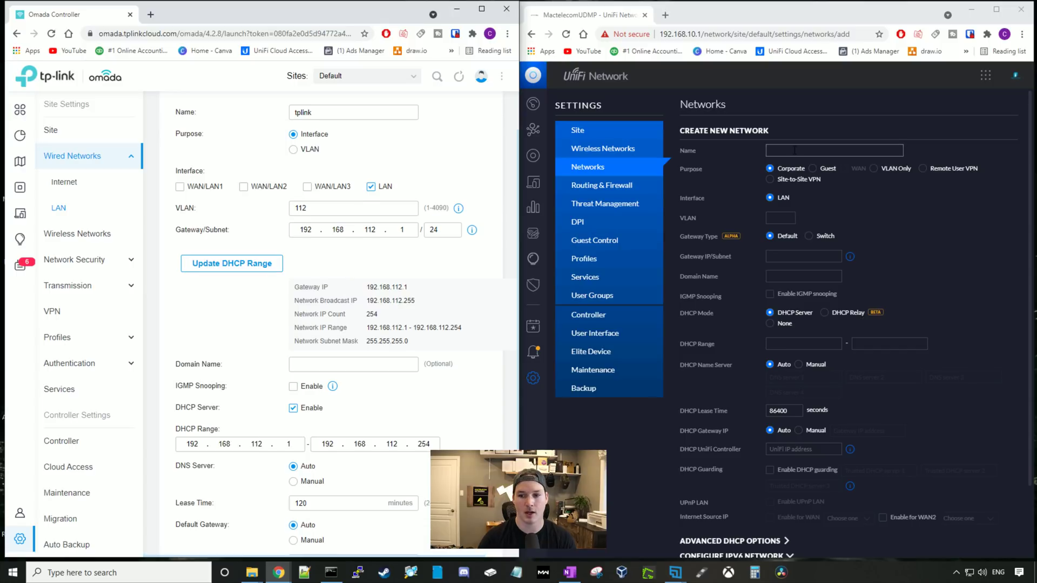
text(Unifi)
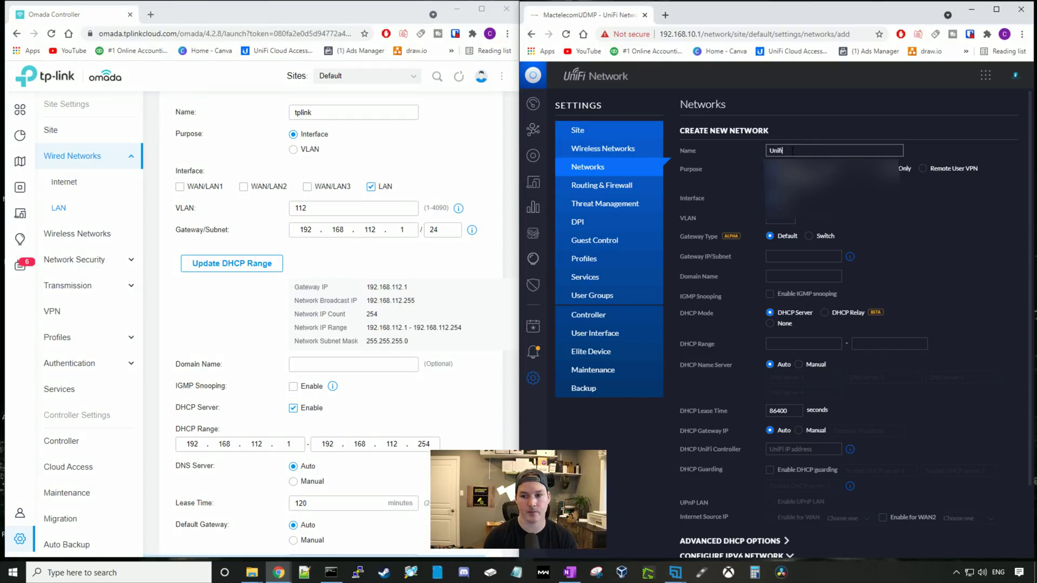
click(784, 216)
text(112)
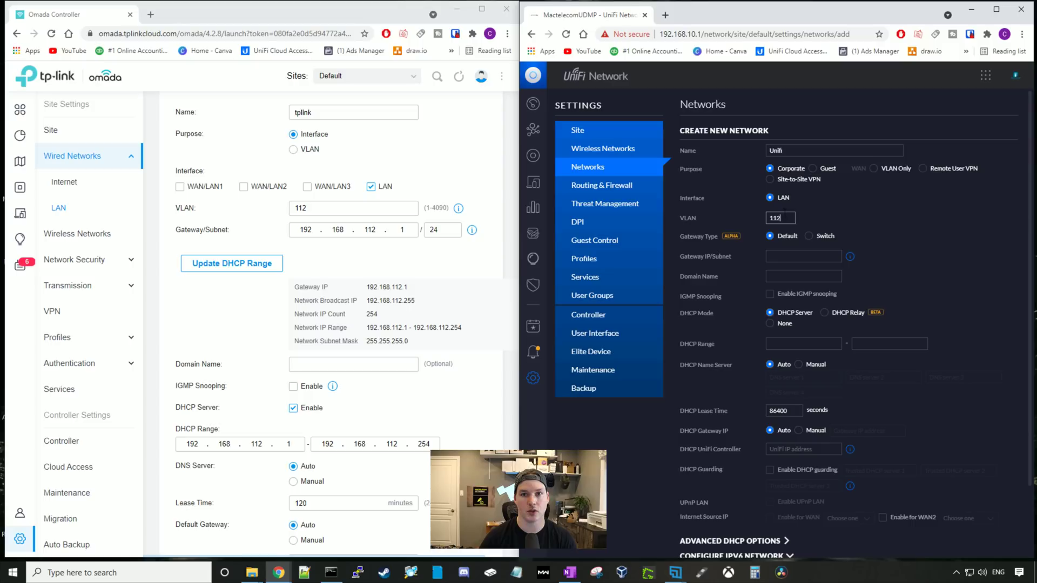
click(779, 257)
text(192.1)
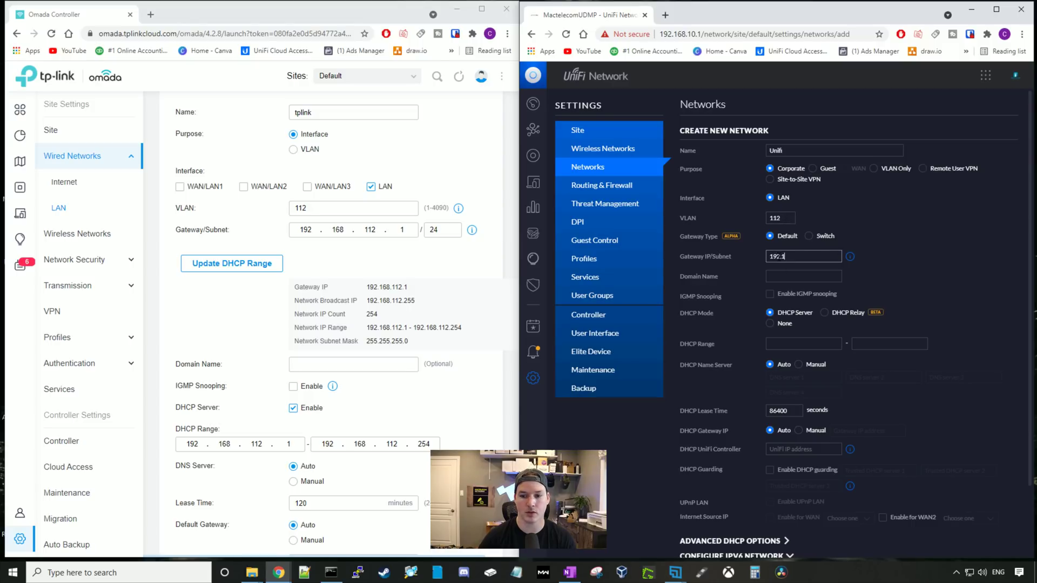
text(8)
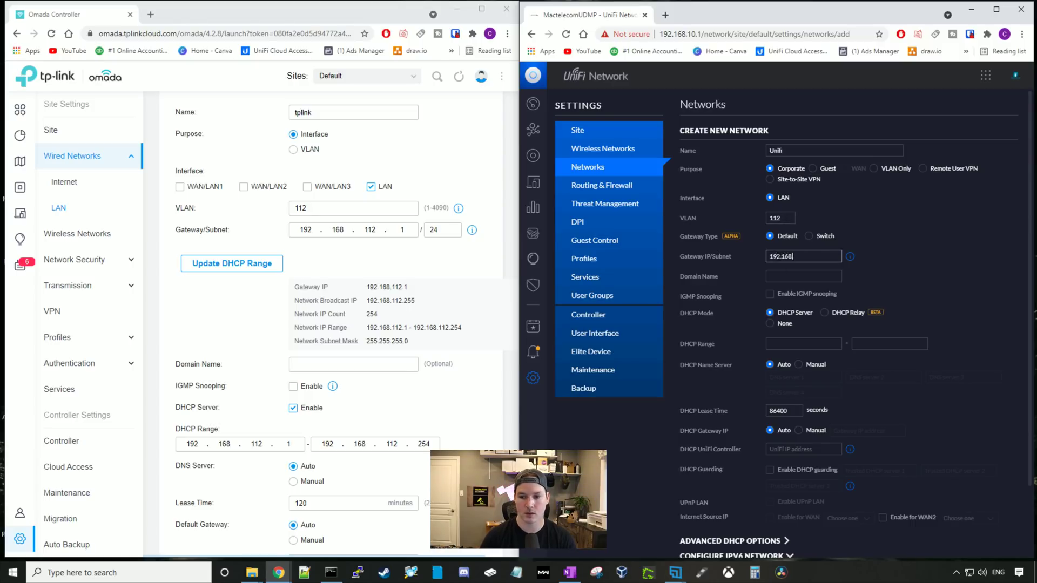
text(68.112.1/254)
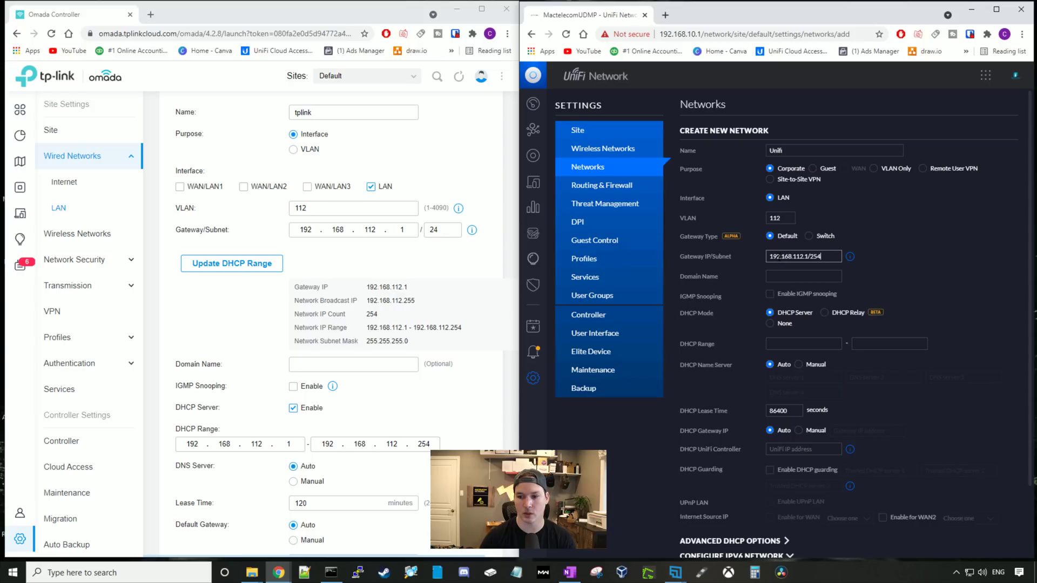
key(BackSpace)
key(BackSpace)
text(4)
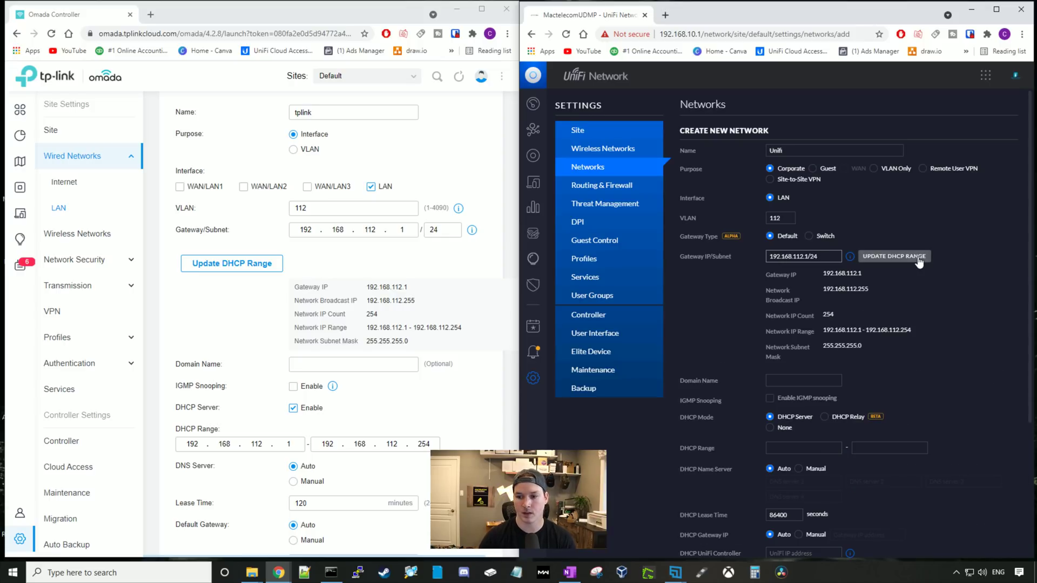
click(914, 257)
scroll(419, 386, down, 3)
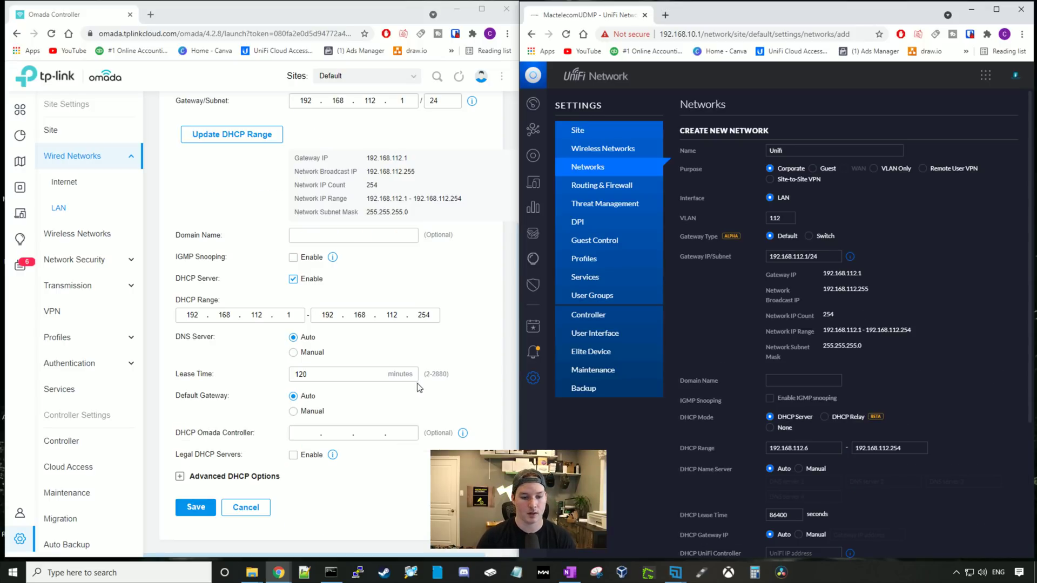
- Save the 'tplink' LAN in Omada and the 'Unifi' network in UniFi
click(196, 507)
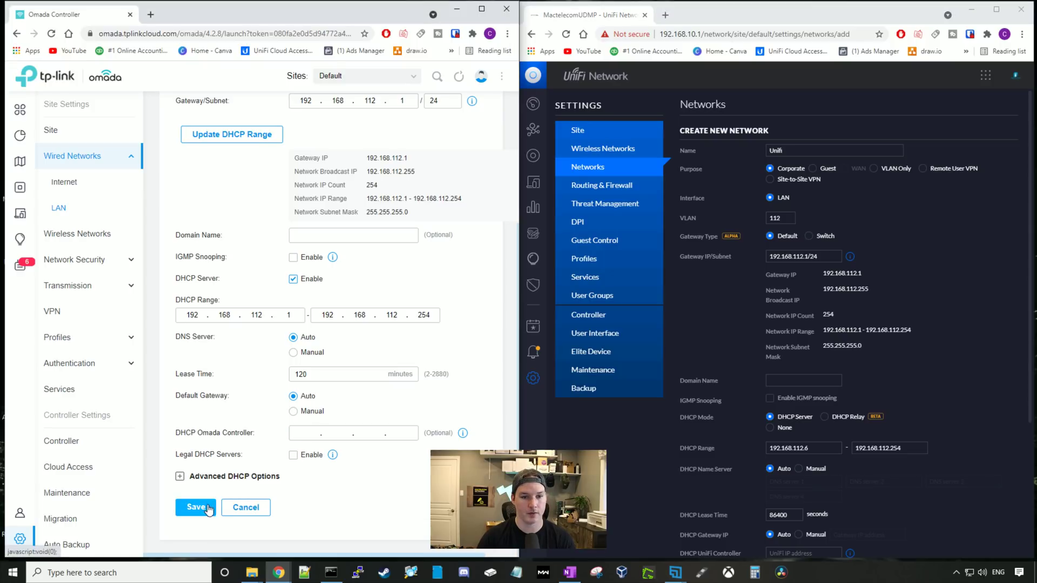
scroll(697, 483, down, 3)
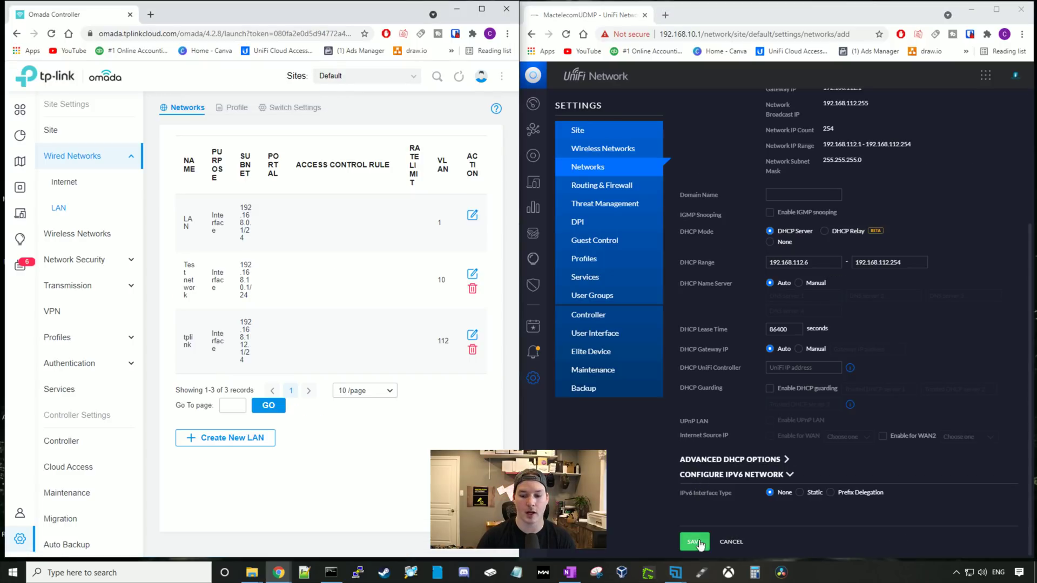
click(697, 541)
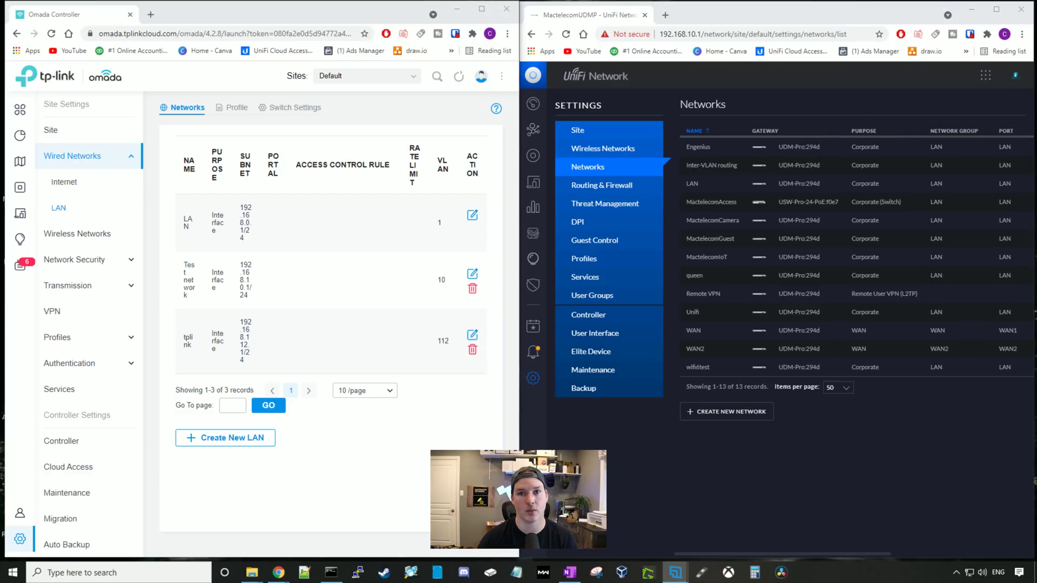
- Show both controllers' wireless network lists and start a new Omada wireless network
click(87, 234)
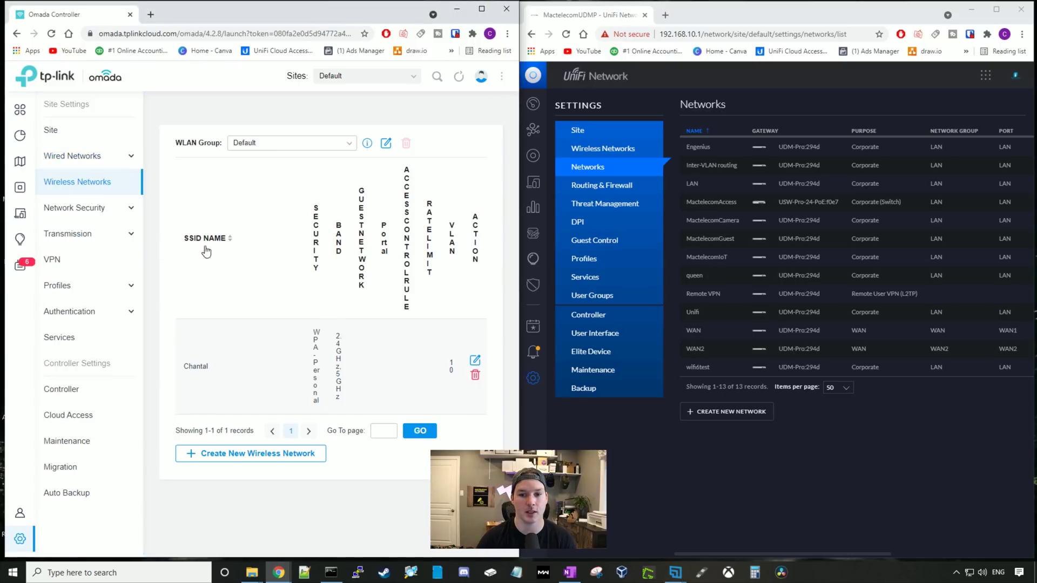
click(604, 152)
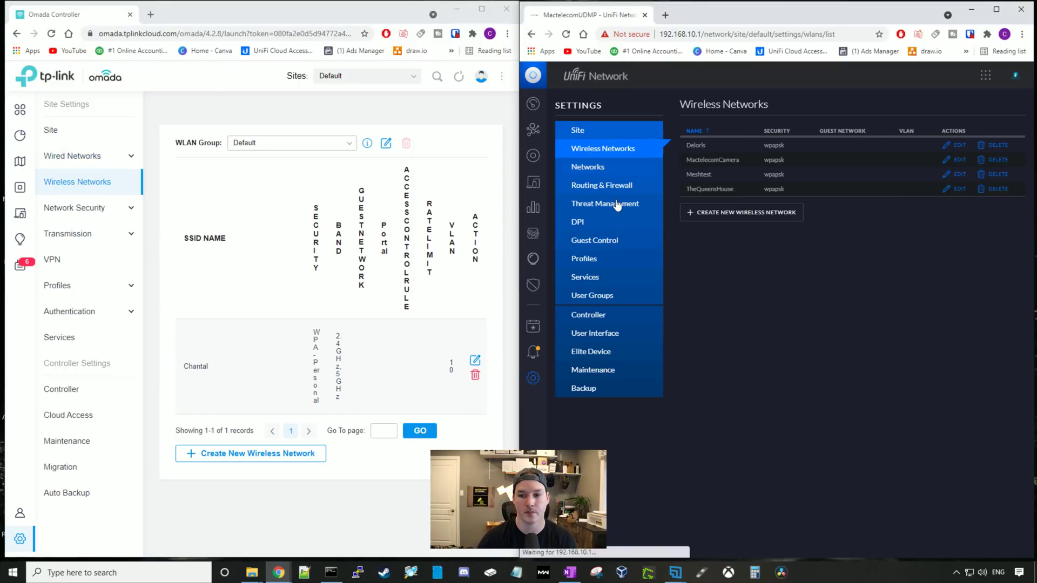
click(277, 464)
- Name the SSID 'Tplink', enter a security key, and enable VLAN in advanced settings
click(326, 168)
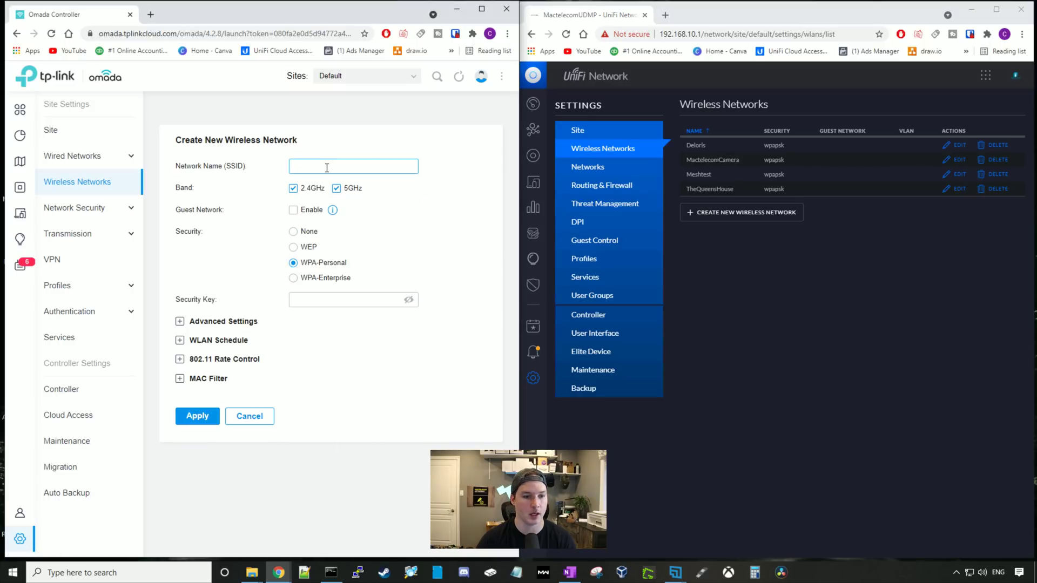
text(Tplink)
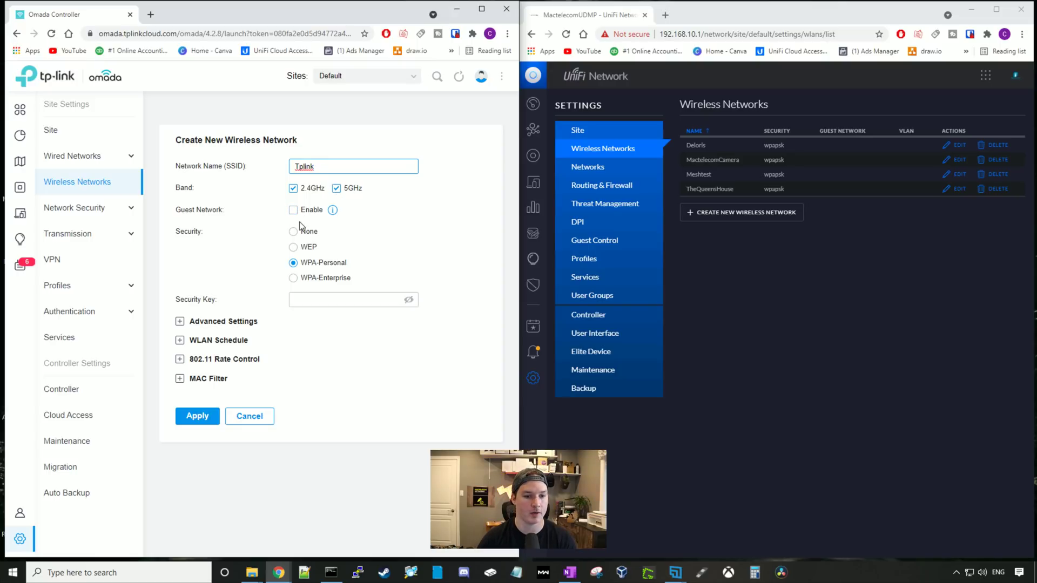
click(317, 298)
text(password)
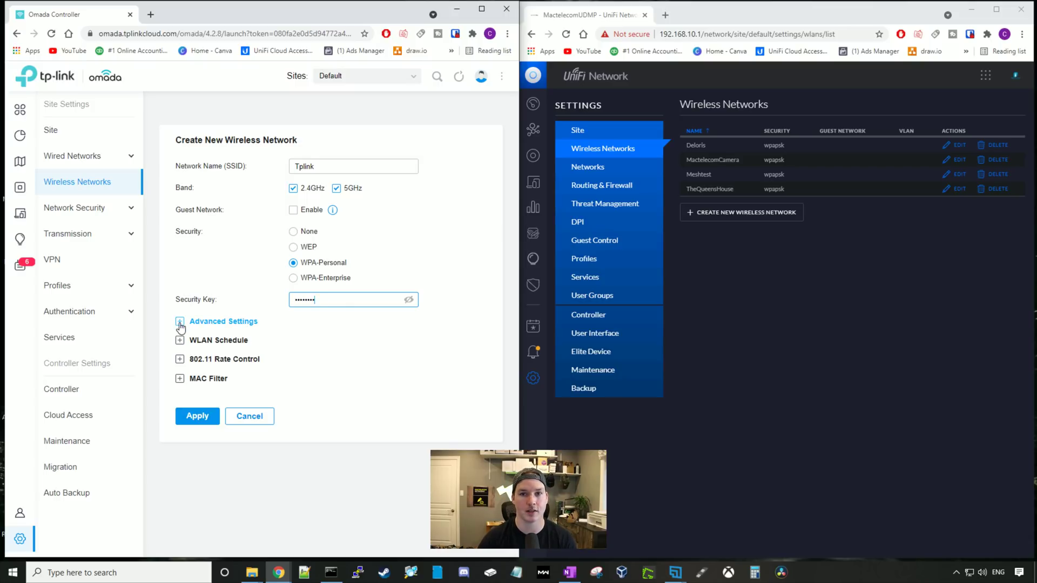
click(180, 324)
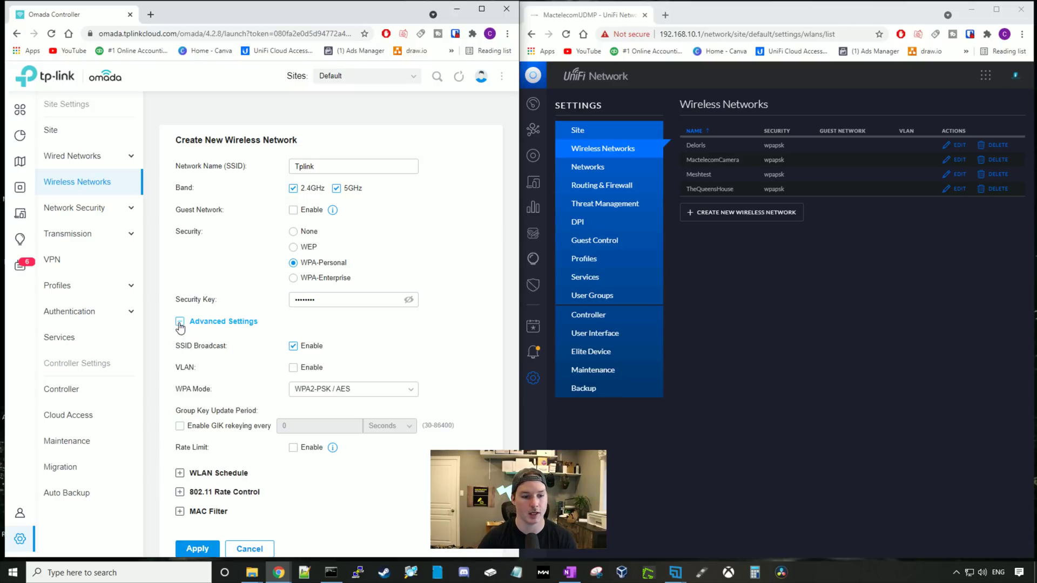
click(293, 368)
click(263, 389)
- Finish Tplink's VLAN ID 112, then start a UniFi wireless network named 'unifi'
text(11)
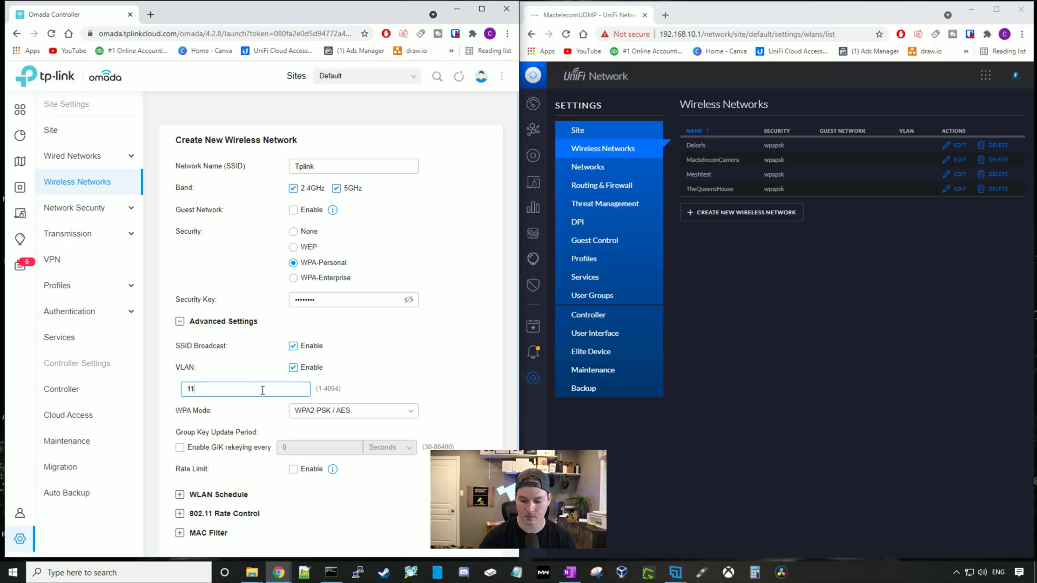
text(2)
click(918, 382)
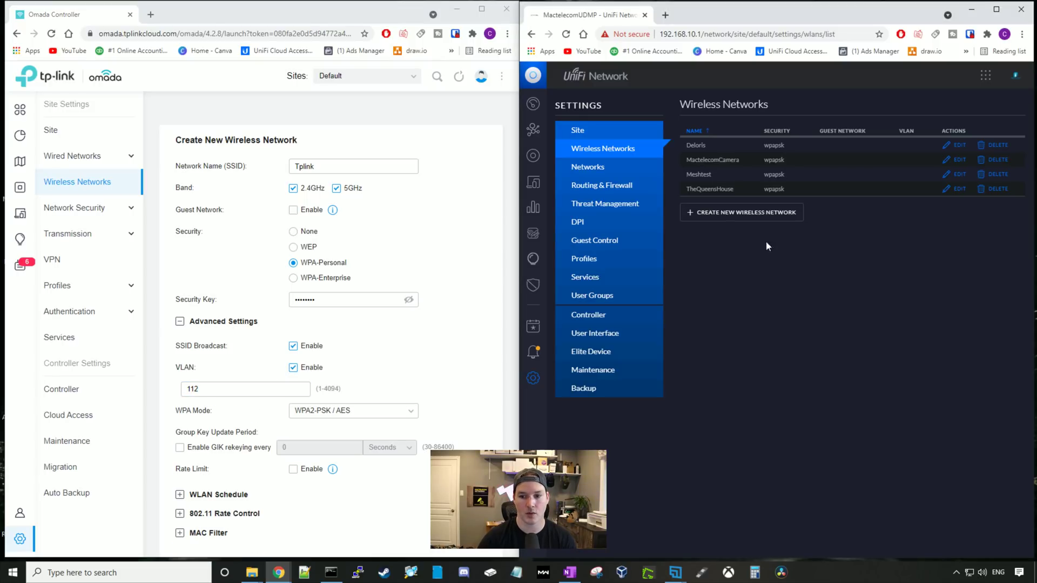
click(732, 216)
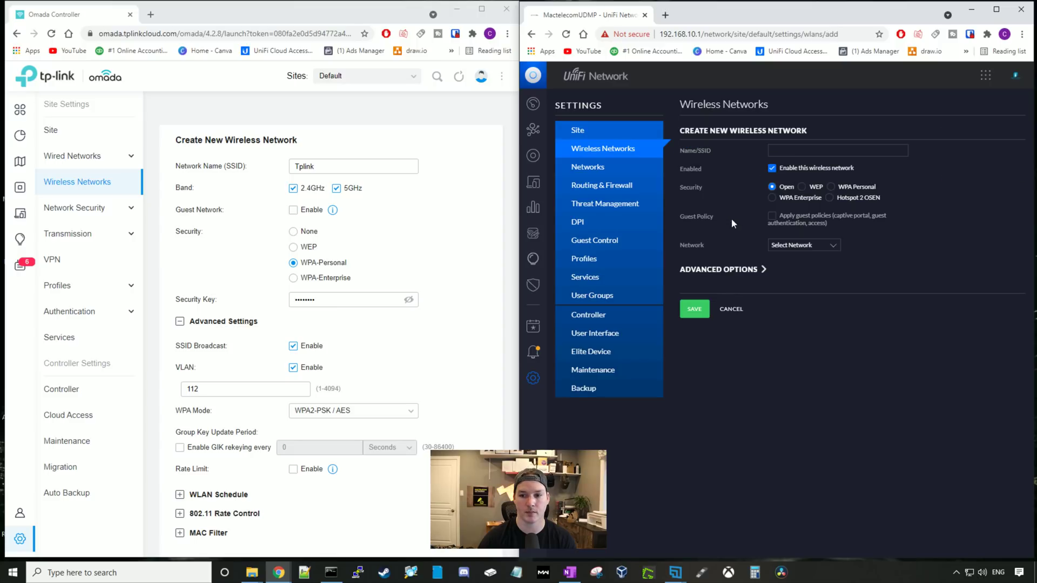
text(unifi)
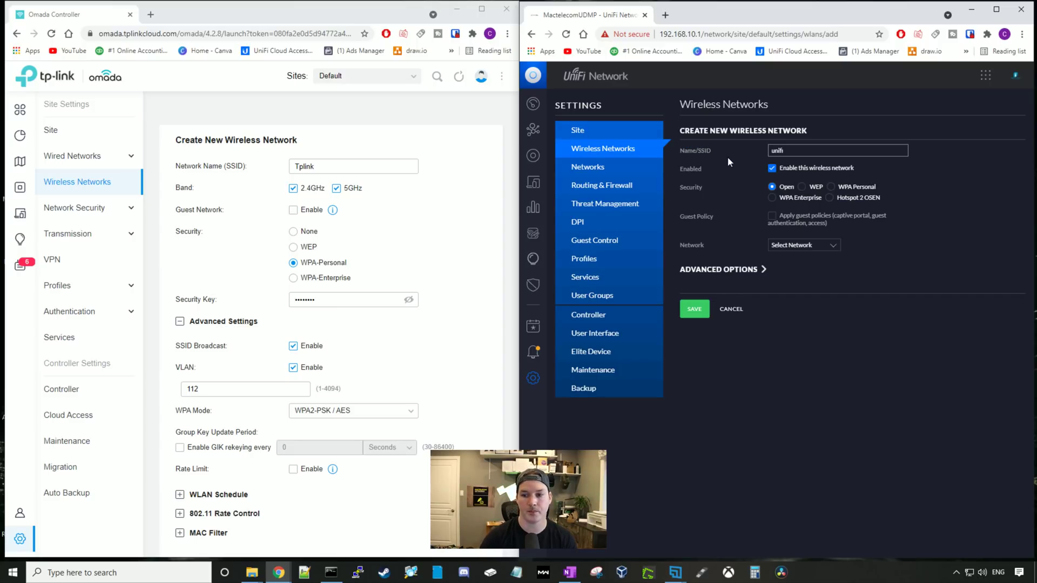
- Give 'unifi' WPA Personal with a key on the Unifi network, save it, and apply Tplink in Omada
click(831, 189)
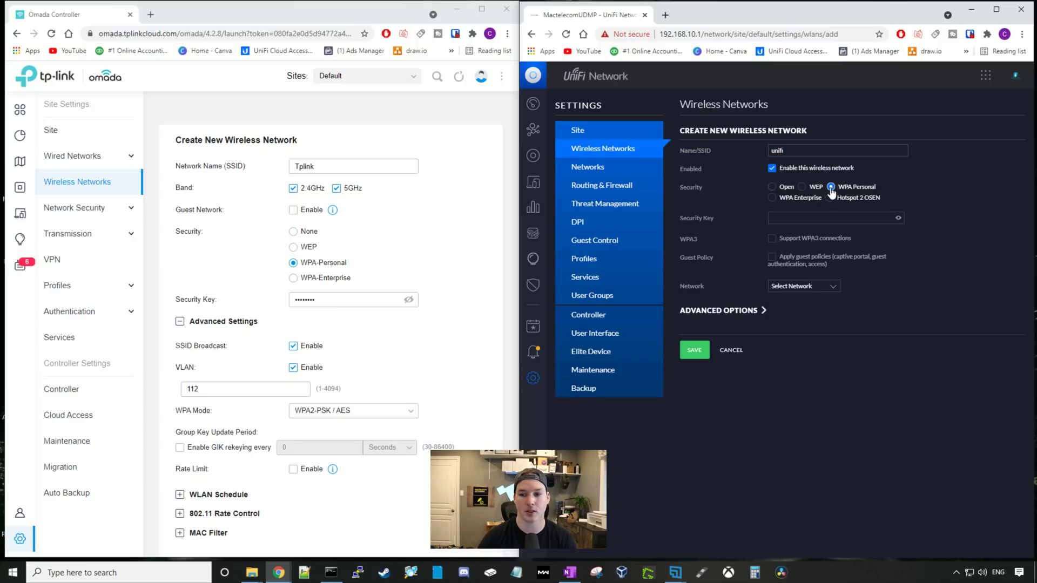
click(804, 217)
text(password)
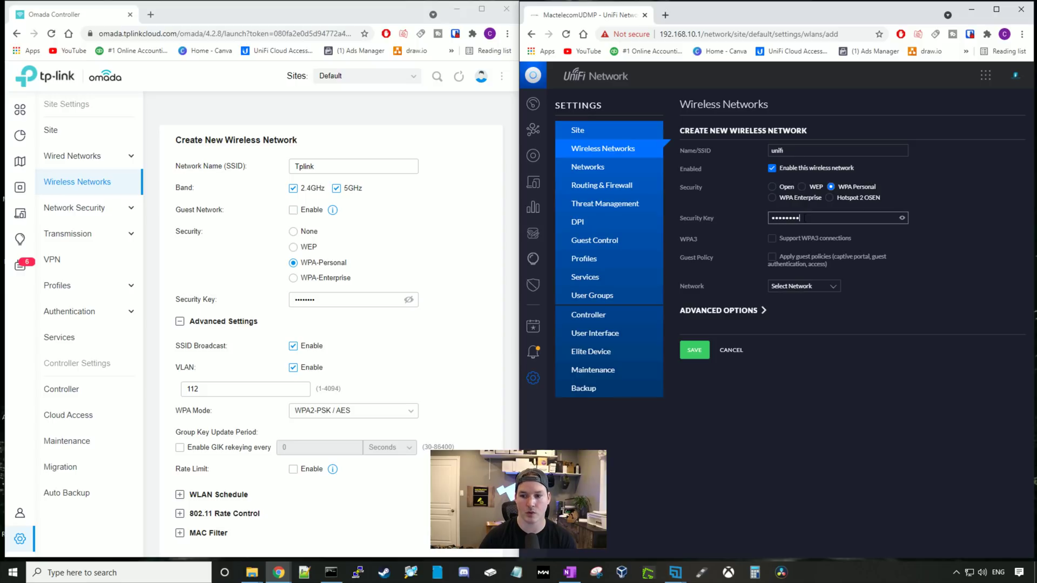
click(812, 293)
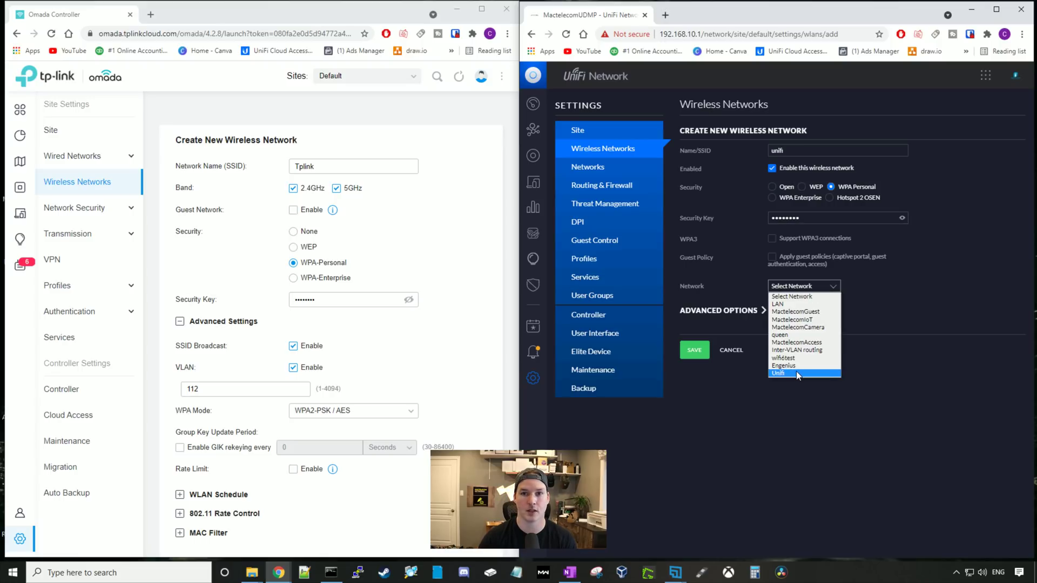
click(796, 372)
click(695, 350)
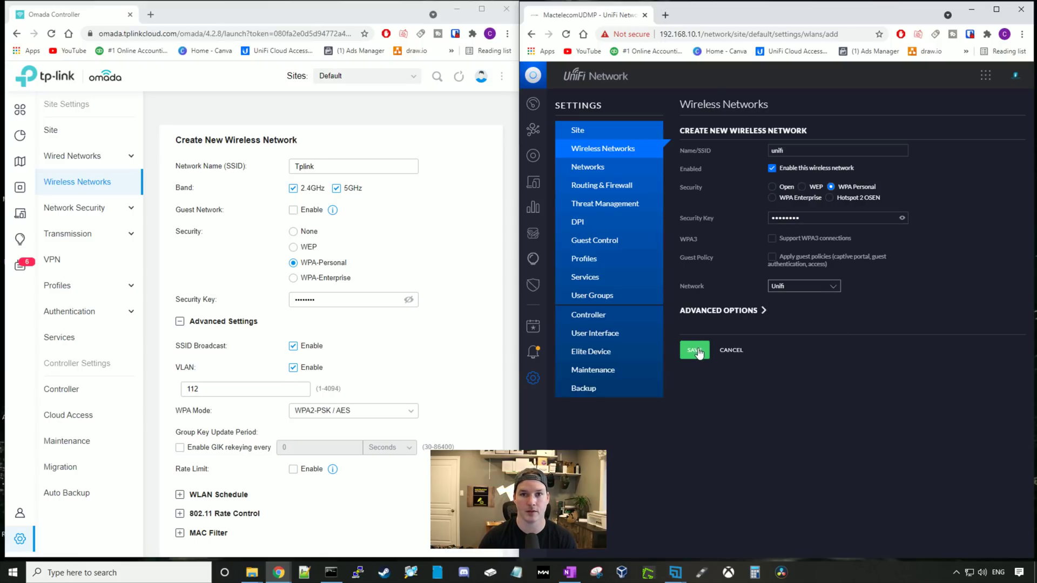
scroll(267, 449, down, 2)
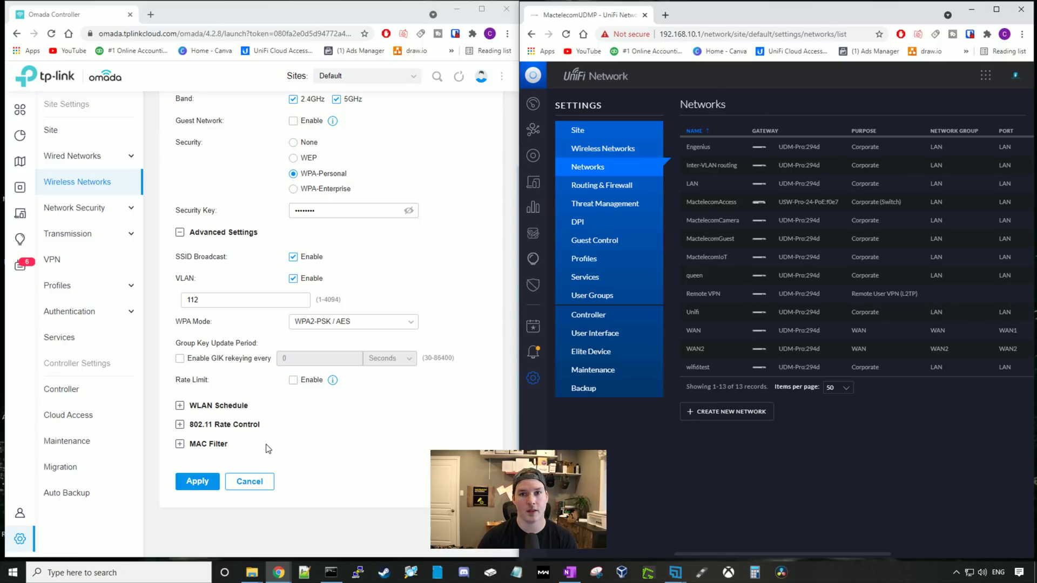
click(195, 482)
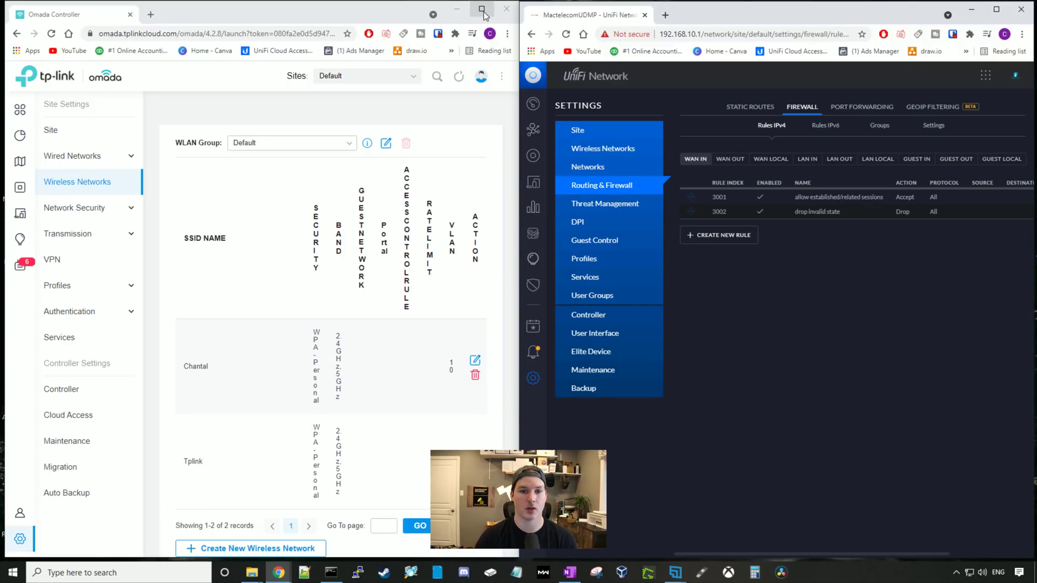
- Maximize Omada, review its Network Security ACL and Attack Defense options, then show the empty VPN list
click(482, 11)
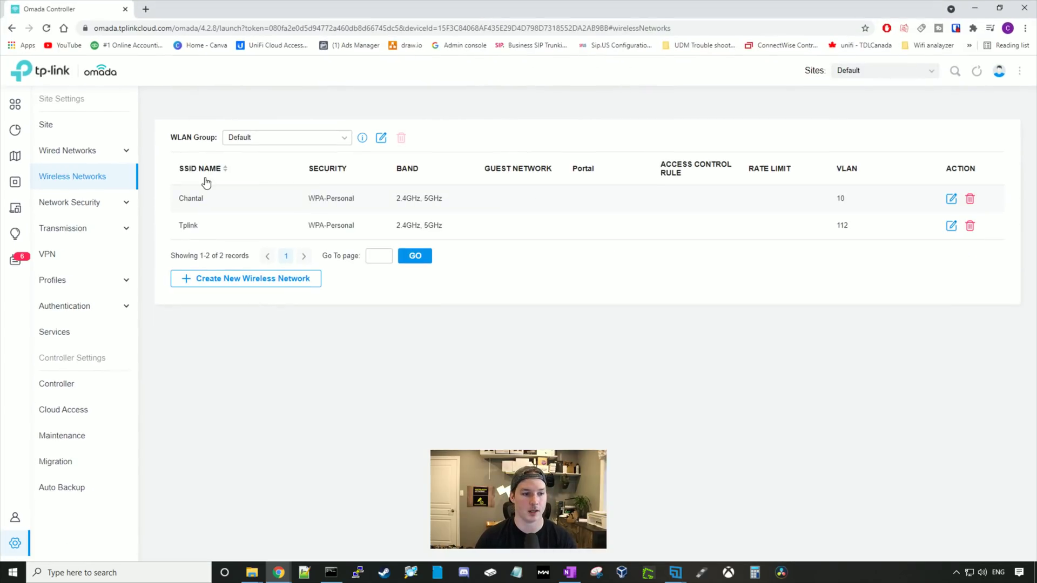
click(75, 203)
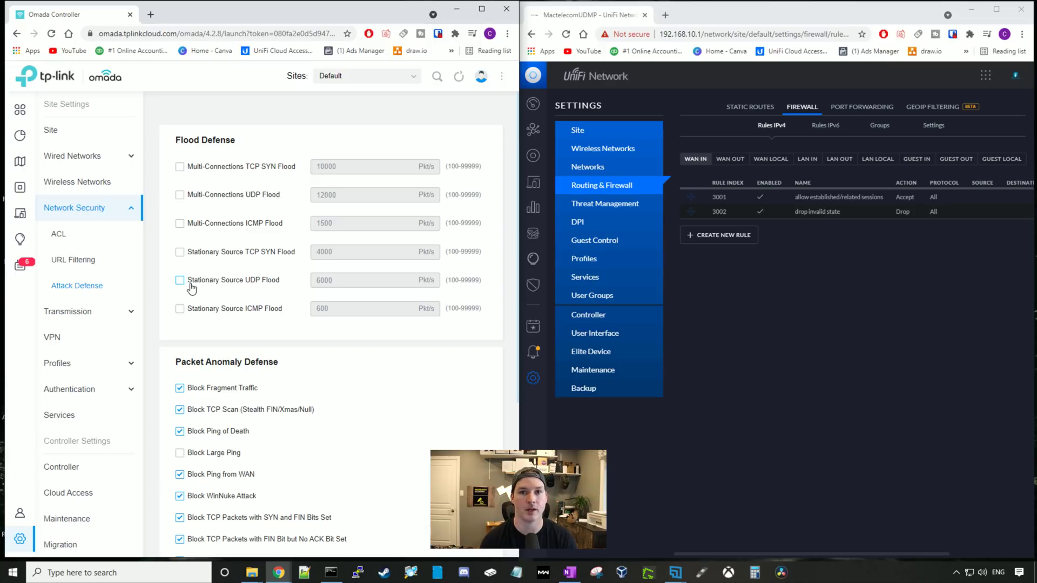
click(52, 337)
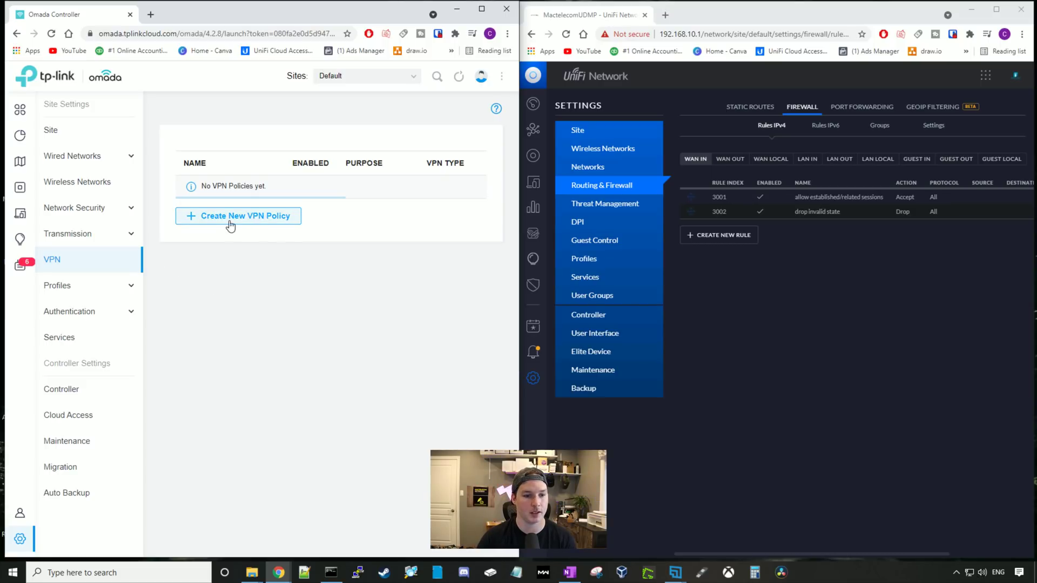
- Start a Client-to-Site VPN policy and review the VPN Server and VPN Client type options
click(258, 226)
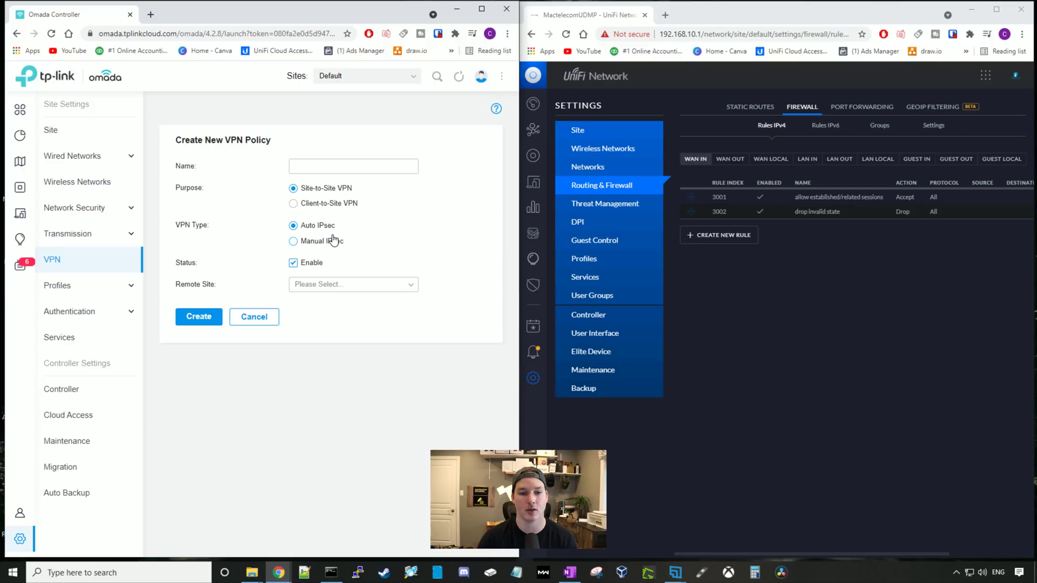
click(293, 203)
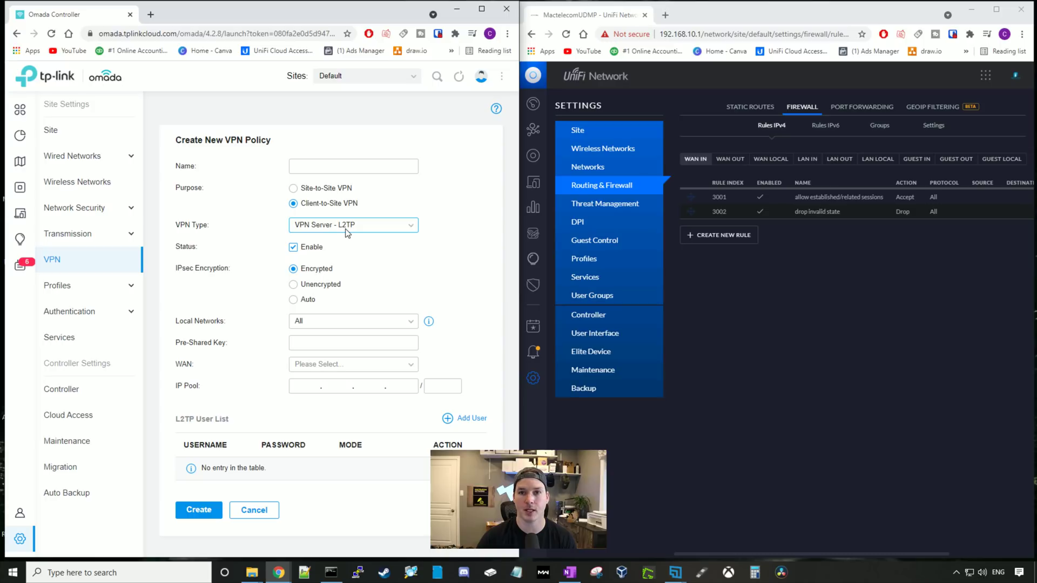
click(374, 228)
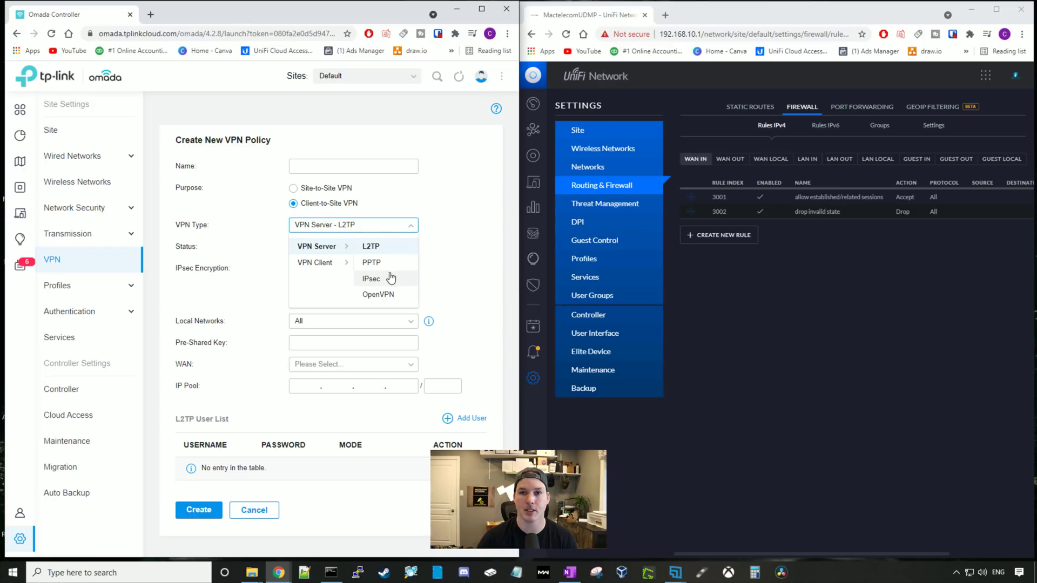
click(336, 264)
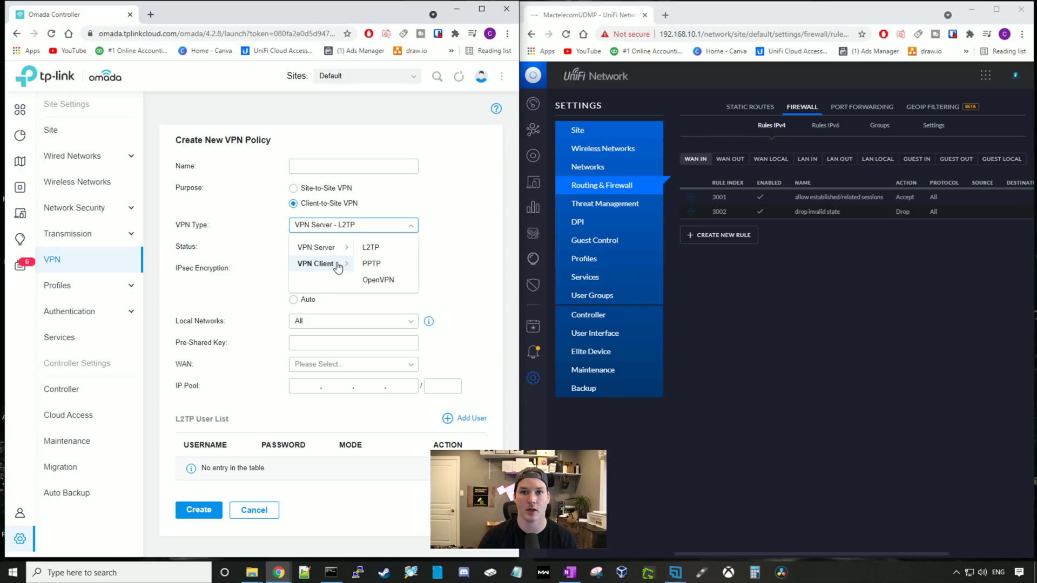
click(888, 212)
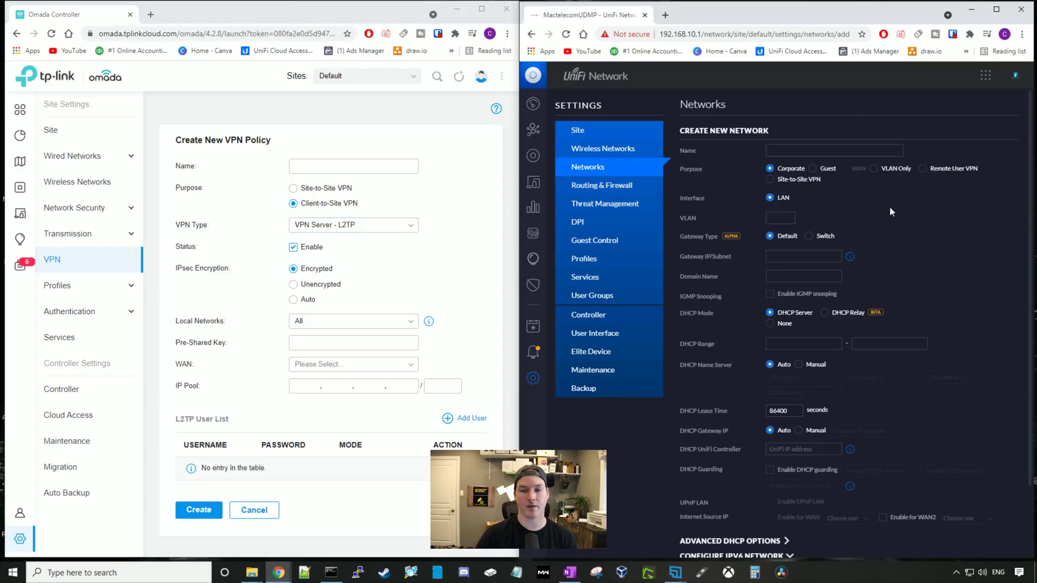